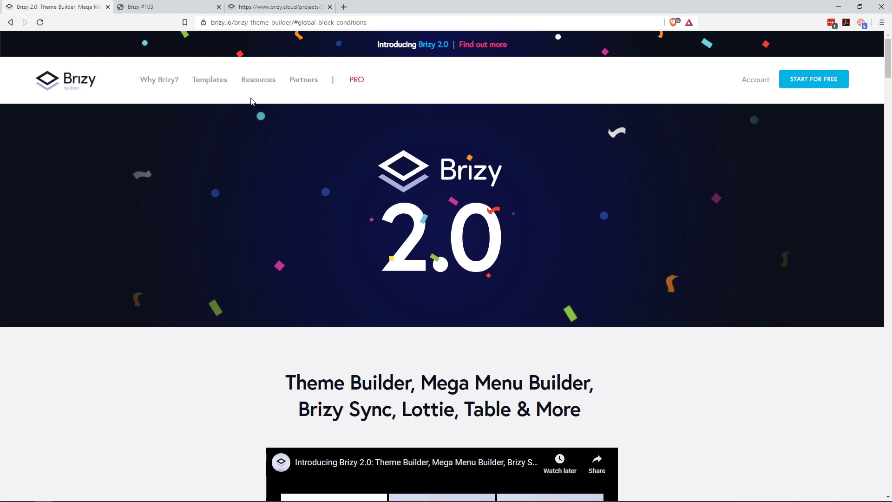
On the Brizy #103 page, insert the first Header-category block with the Company logo below the paragraph
{"action": "scroll", "coordinate": [258, 135], "scroll_direction": "down", "scroll_amount": 7}
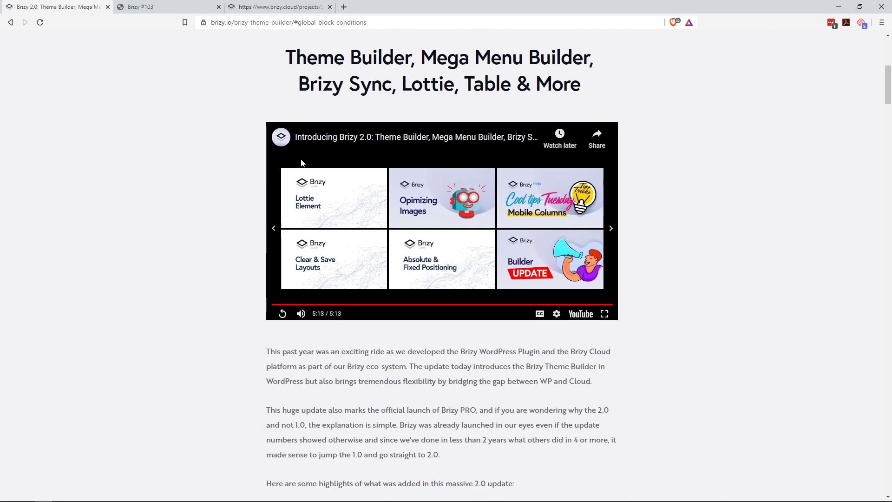
{"action": "scroll", "coordinate": [200, 146], "scroll_direction": "up", "scroll_amount": 3}
{"action": "scroll", "coordinate": [215, 177], "scroll_direction": "up", "scroll_amount": 2}
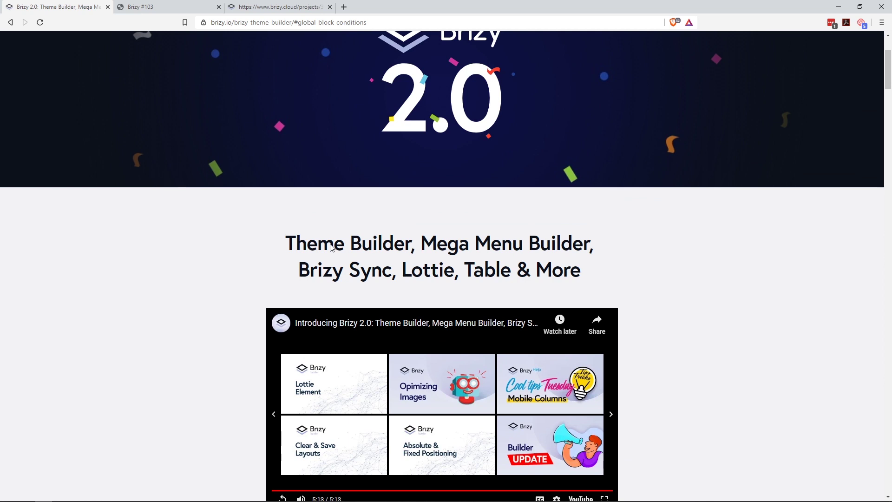
{"action": "scroll", "coordinate": [336, 136], "scroll_direction": "up", "scroll_amount": 2}
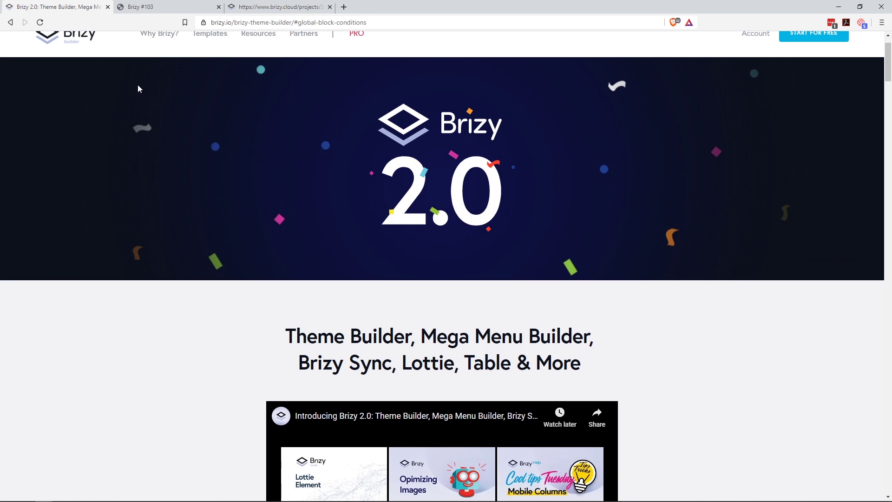
{"action": "left_click", "coordinate": [157, 7]}
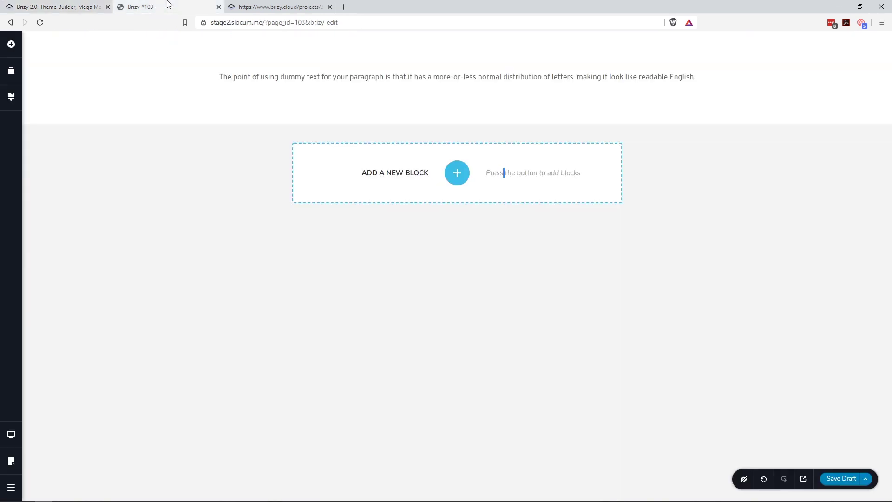
{"action": "mouse_move", "coordinate": [358, 96]}
{"action": "left_click", "coordinate": [458, 177]}
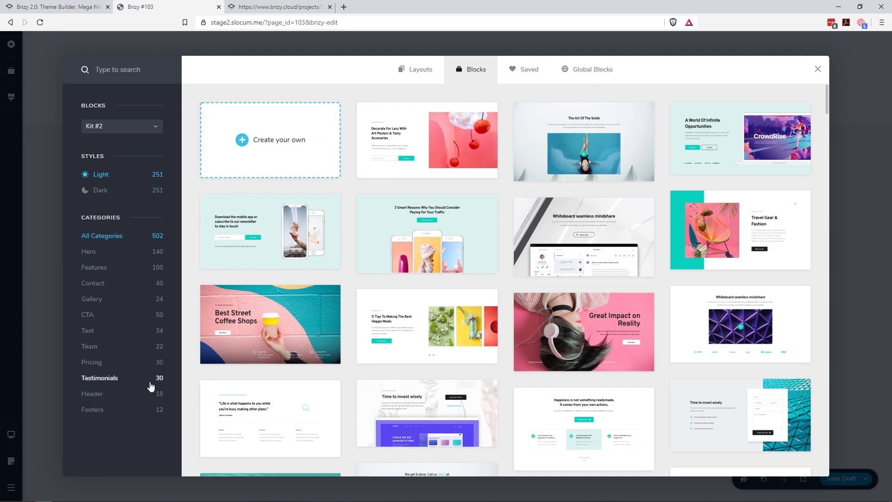
{"action": "left_click", "coordinate": [123, 393]}
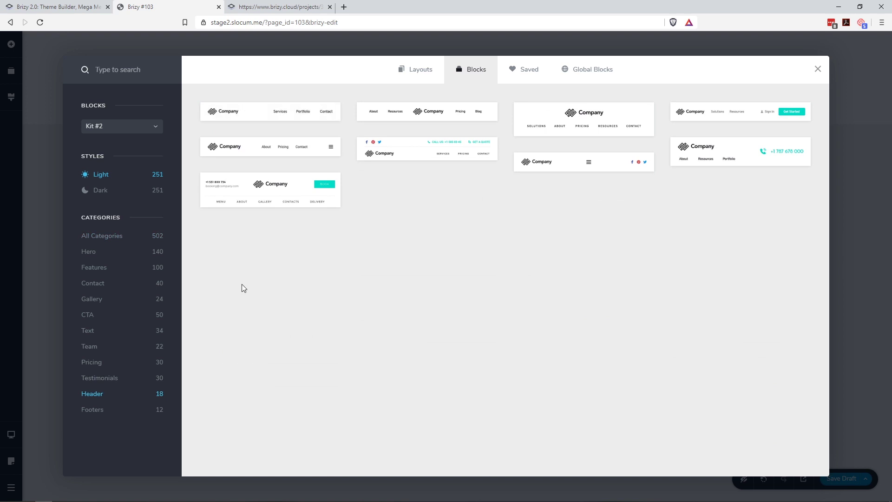
{"action": "left_click", "coordinate": [308, 117]}
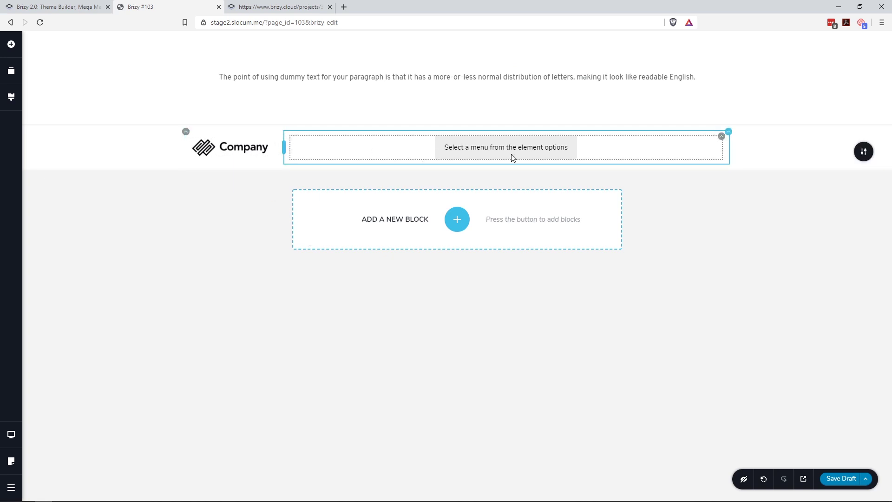
Add a Menu element with Private page and Sample Page links to the header, removing the empty placeholder
{"action": "left_click", "coordinate": [12, 46]}
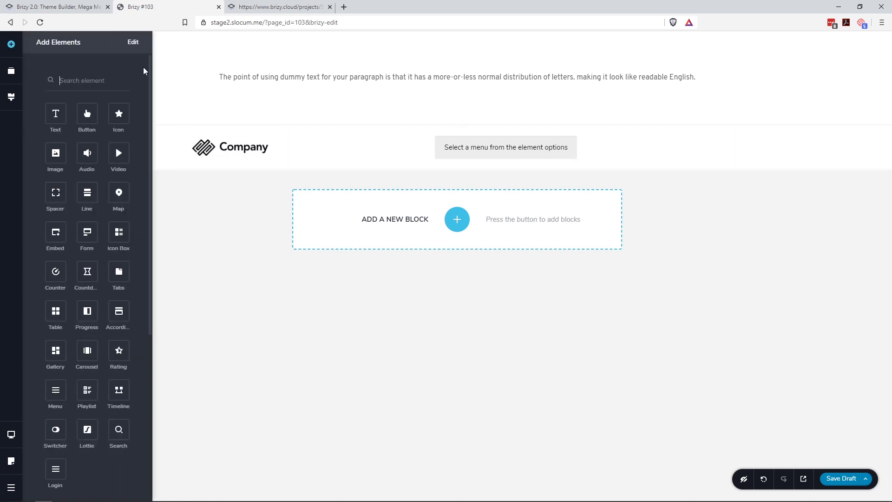
{"action": "type", "text": "mer"}
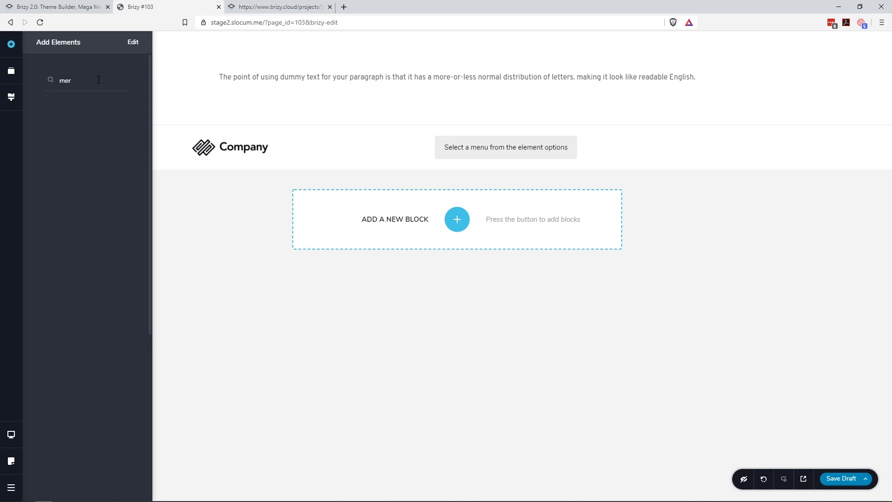
{"action": "key", "text": "BackSpace"}
{"action": "type", "text": "nu"}
{"action": "left_click_drag", "start_coordinate": [56, 113], "coordinate": [465, 148]}
{"action": "left_click", "coordinate": [721, 157]}
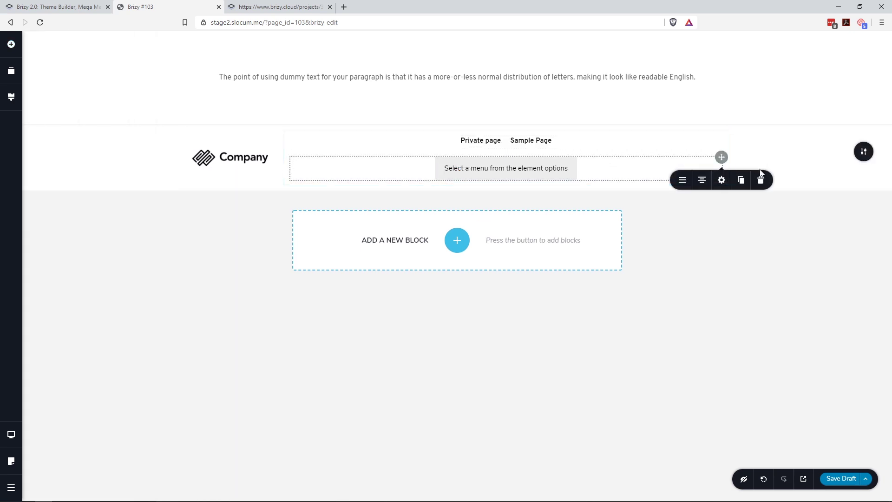
{"action": "left_click", "coordinate": [759, 178]}
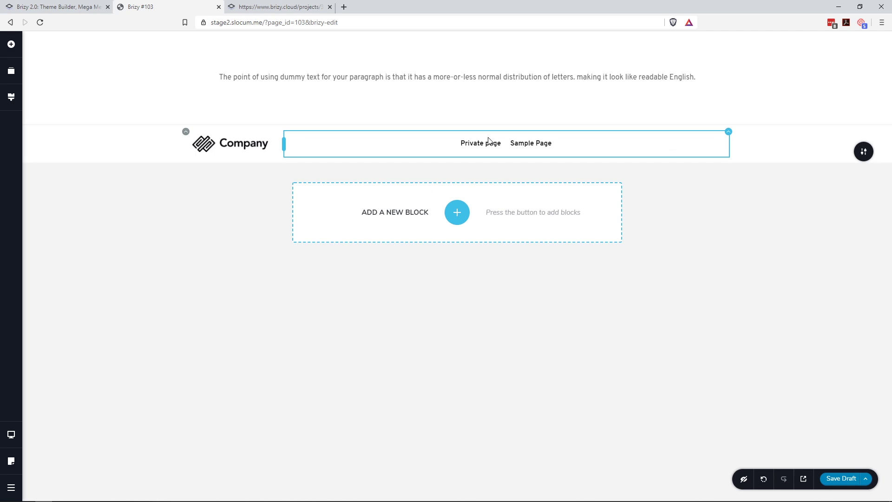
Reorder blocks so the header sits above the paragraph
{"action": "left_click", "coordinate": [11, 71]}
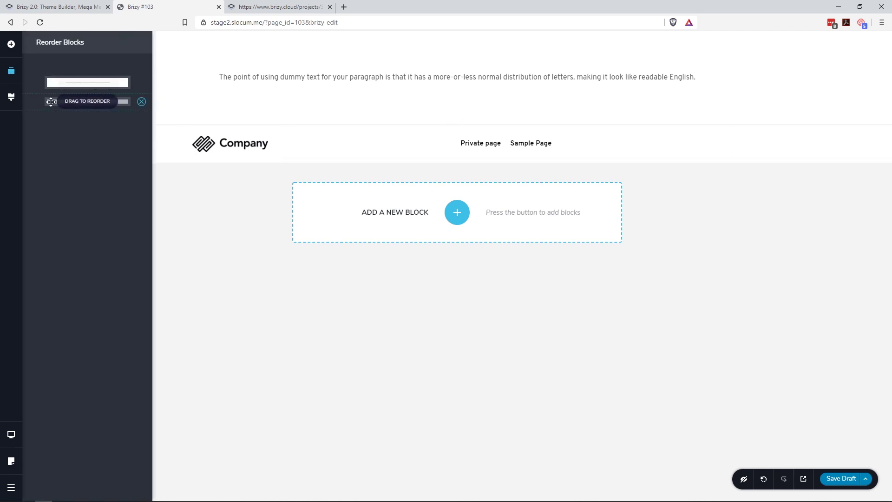
{"action": "left_click_drag", "start_coordinate": [46, 101], "coordinate": [47, 80]}
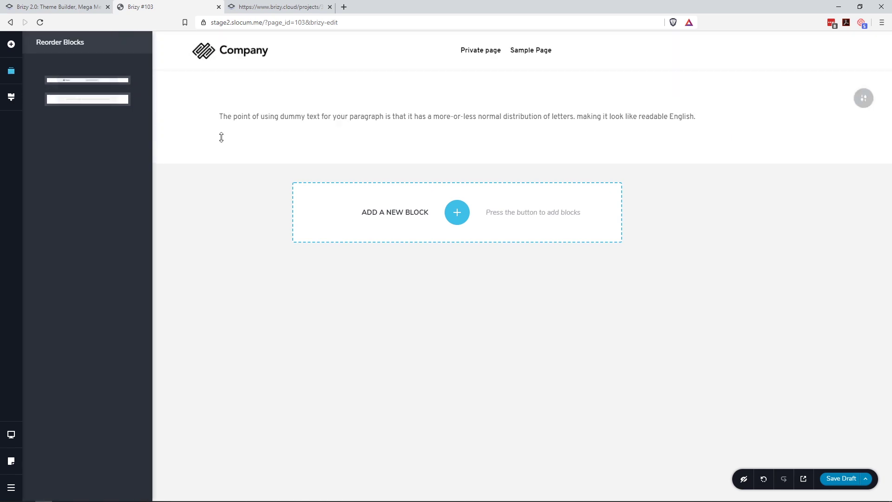
{"action": "left_click", "coordinate": [807, 144]}
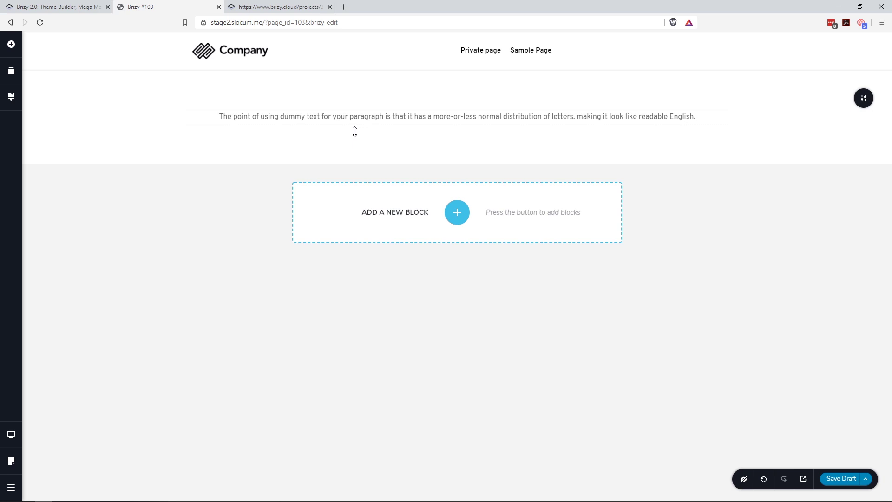
Insert the first Footers block, with About Us, Services and Contact columns, below the paragraph
{"action": "left_click", "coordinate": [457, 213]}
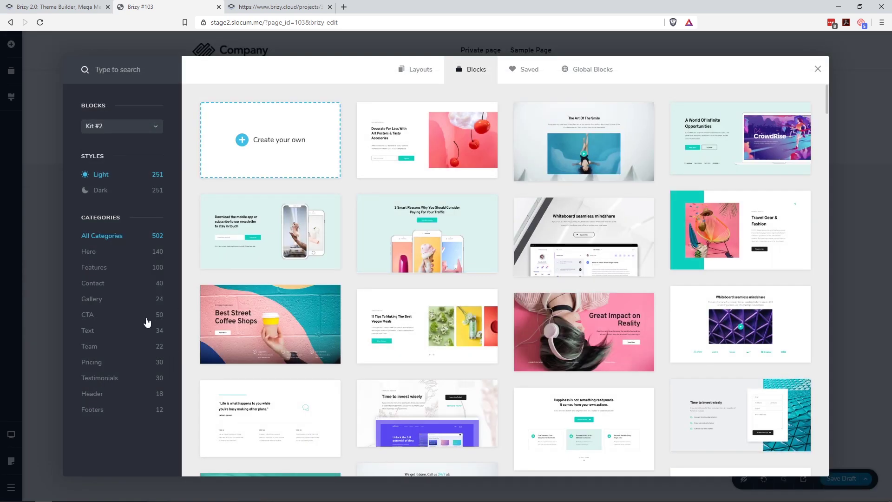
{"action": "left_click", "coordinate": [118, 411]}
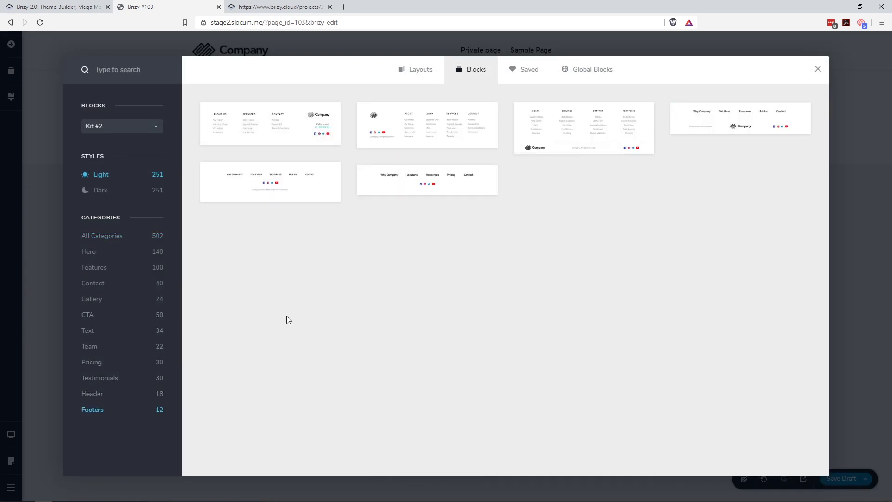
{"action": "left_click", "coordinate": [266, 127]}
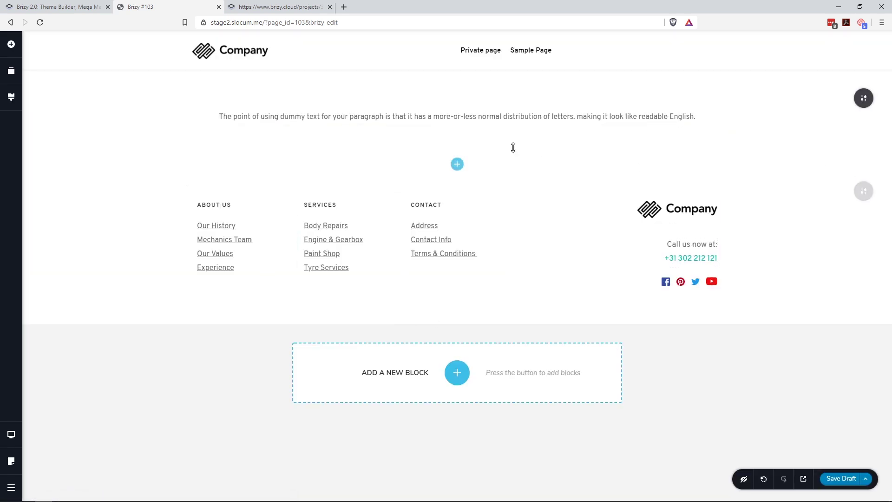
{"action": "left_click", "coordinate": [268, 116]}
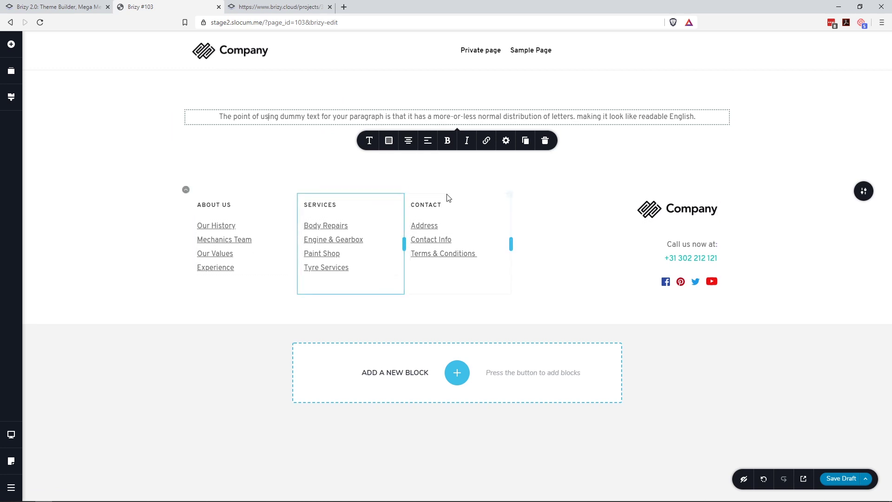
{"action": "left_click", "coordinate": [784, 179]}
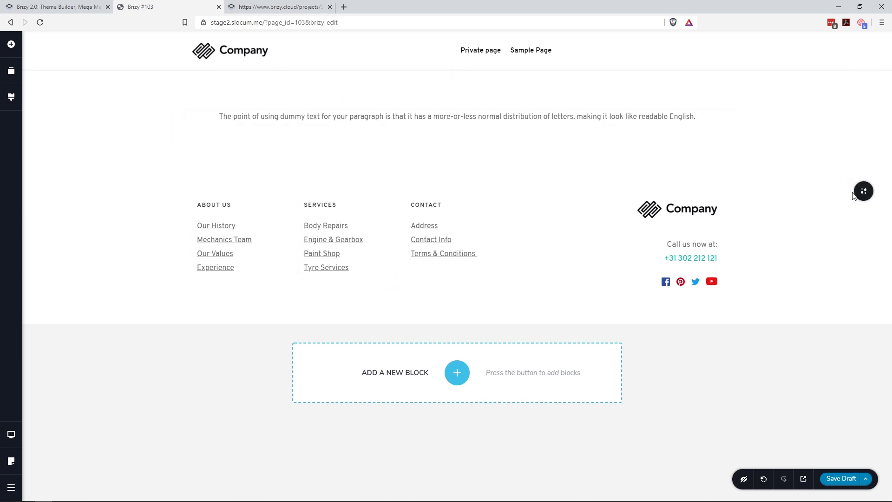
Switch on Make it Global for the footer block and reopen its global settings
{"action": "left_click", "coordinate": [862, 194]}
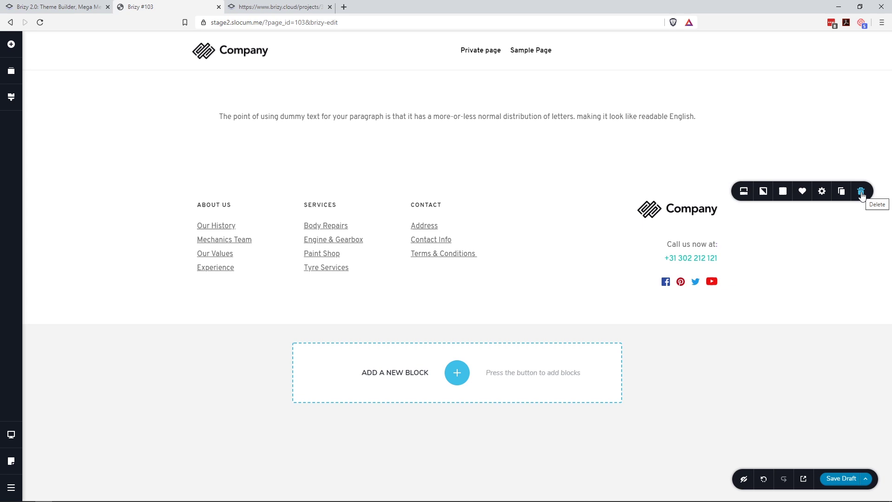
{"action": "left_click", "coordinate": [743, 191]}
{"action": "left_click", "coordinate": [779, 222]}
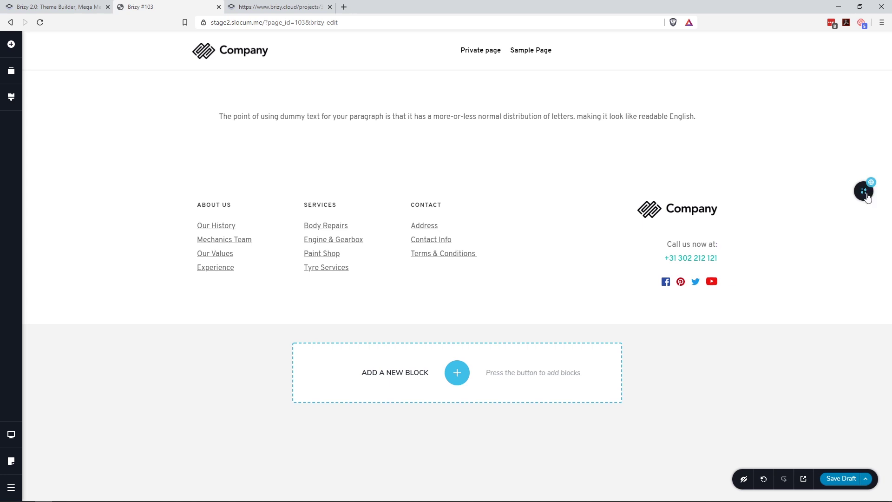
{"action": "left_click", "coordinate": [867, 196]}
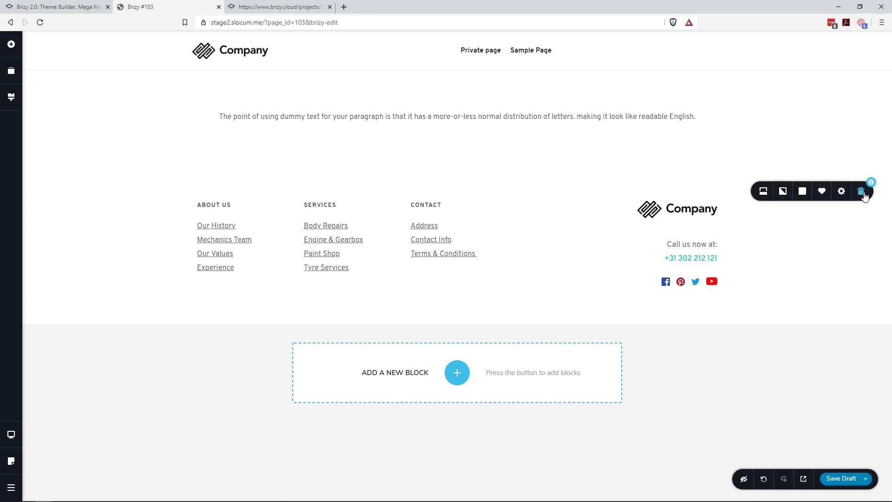
{"action": "left_click", "coordinate": [762, 192]}
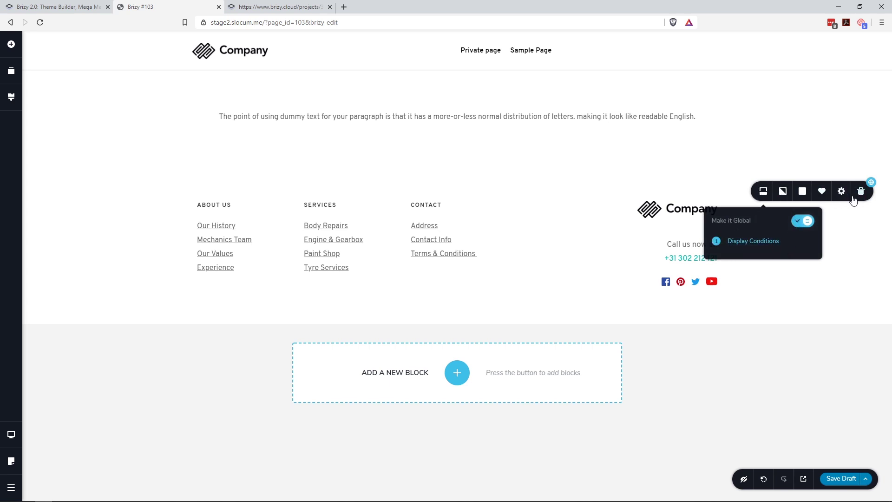
Change the footer's display condition from Brizy #103 to Include All and save it
{"action": "left_click", "coordinate": [747, 245]}
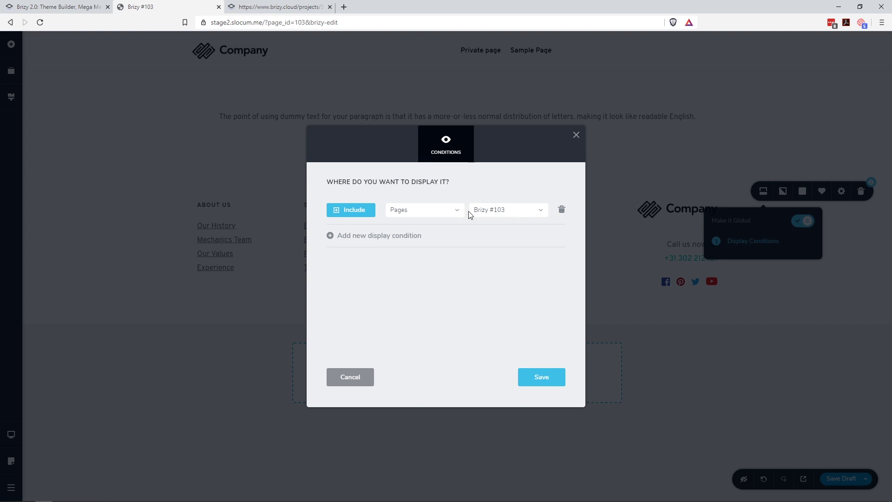
{"action": "left_click", "coordinate": [451, 215]}
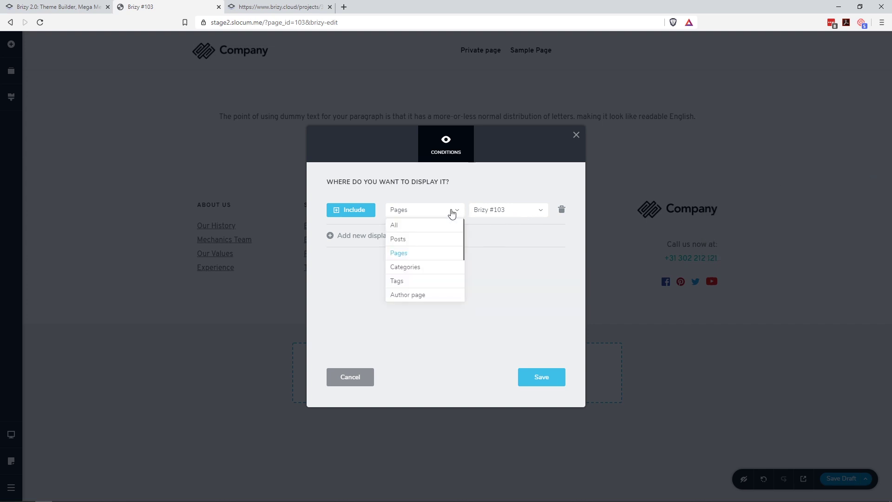
{"action": "left_click", "coordinate": [401, 227]}
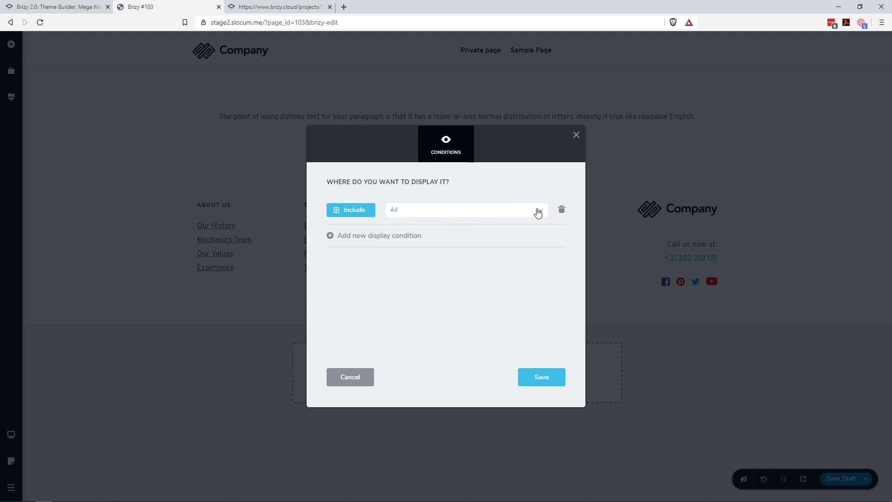
{"action": "left_click", "coordinate": [543, 378]}
{"action": "left_click", "coordinate": [538, 377]}
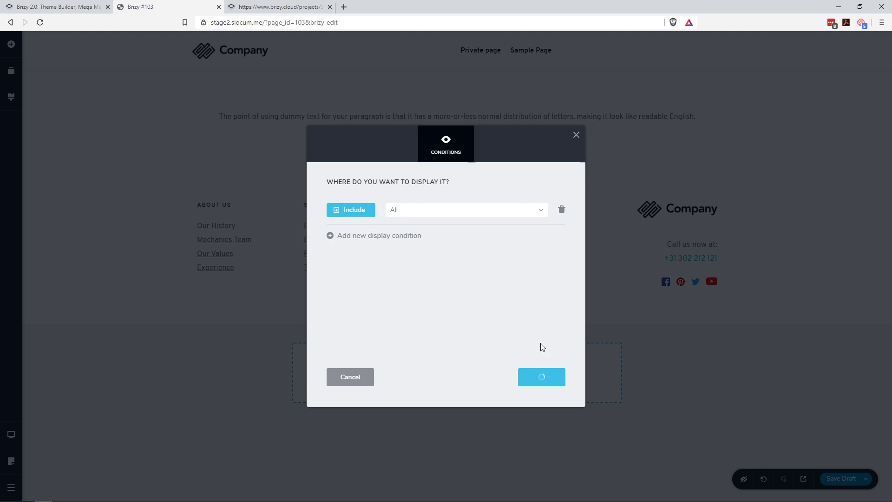
{"action": "left_click", "coordinate": [575, 136]}
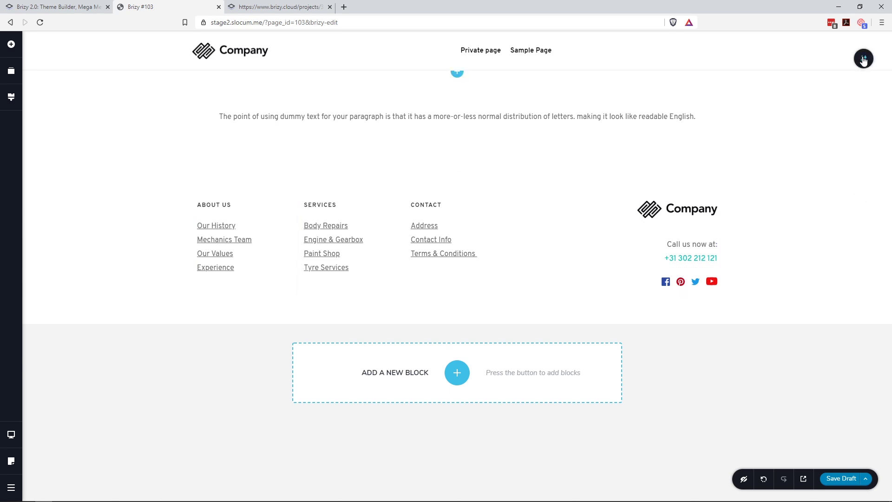
Make the Company header a global block
{"action": "mouse_move", "coordinate": [863, 59]}
{"action": "left_click", "coordinate": [743, 59]}
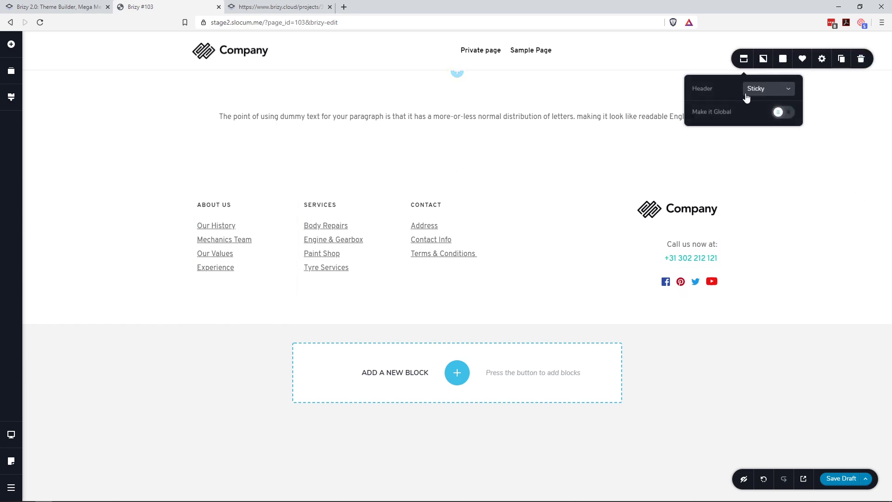
{"action": "left_click", "coordinate": [784, 112]}
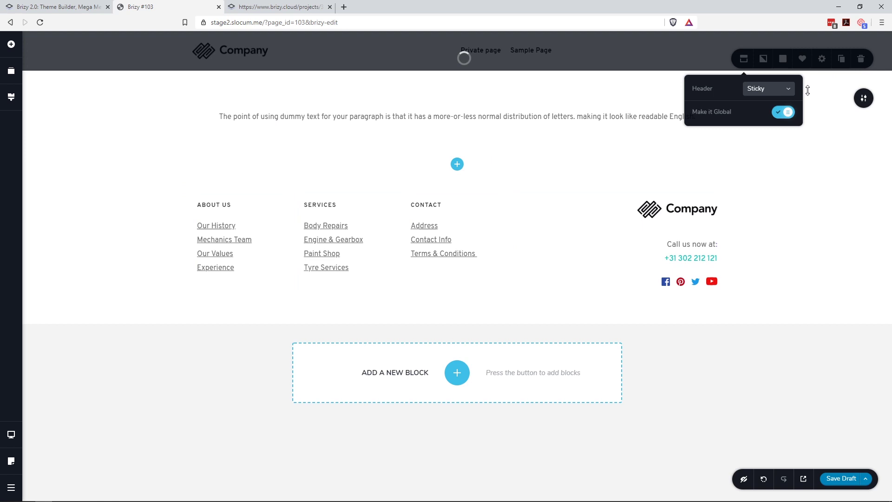
Set the header's display condition to Include All content
{"action": "mouse_move", "coordinate": [862, 58]}
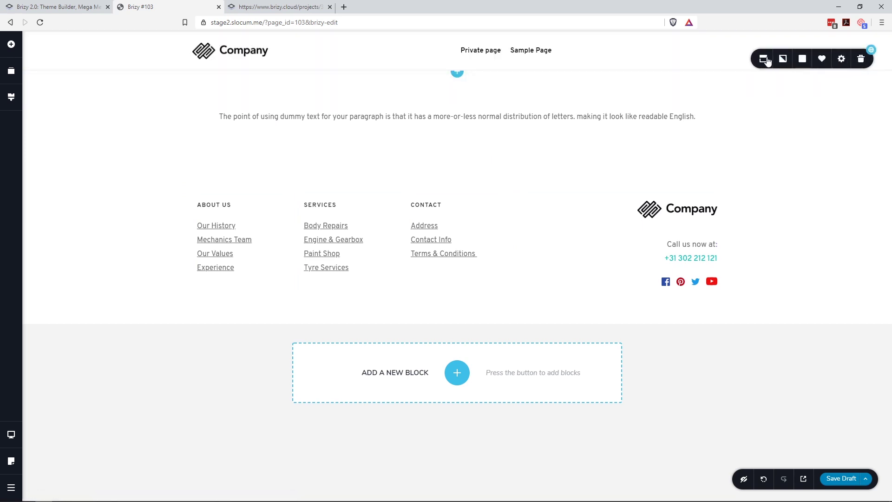
{"action": "left_click", "coordinate": [764, 59]}
{"action": "left_click", "coordinate": [749, 131]}
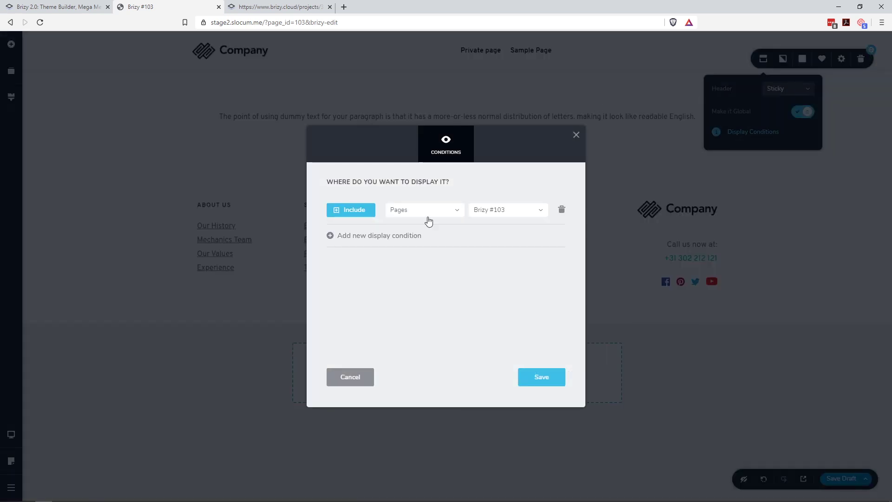
{"action": "left_click", "coordinate": [454, 213]}
{"action": "left_click", "coordinate": [438, 226]}
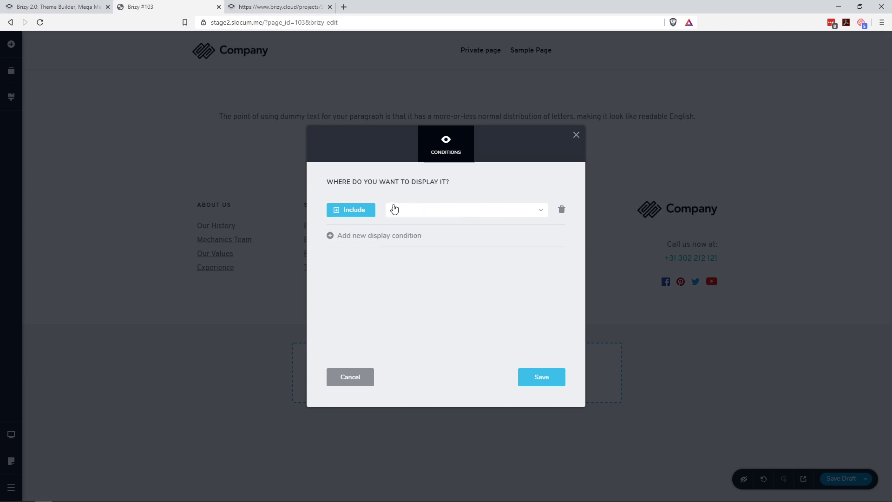
Try an Exclude condition, then delete it and save the Include All condition
{"action": "left_click", "coordinate": [363, 235]}
{"action": "left_click", "coordinate": [364, 242]}
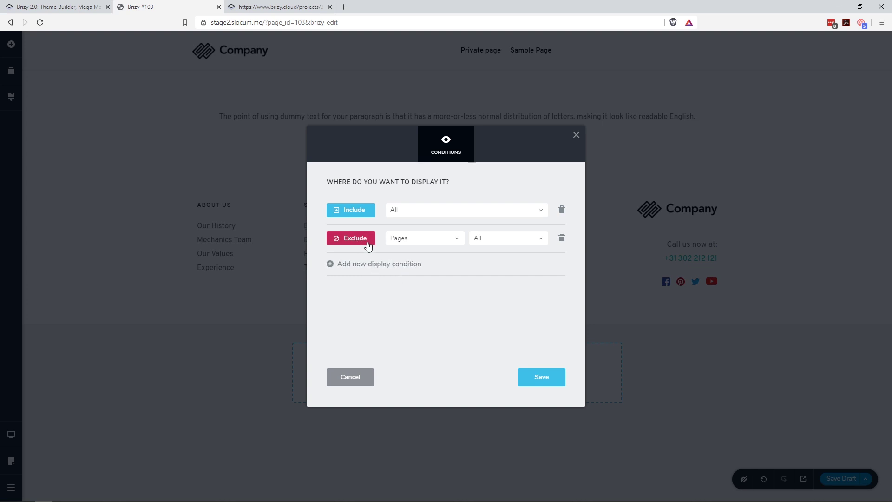
{"action": "left_click", "coordinate": [357, 218]}
{"action": "left_click", "coordinate": [358, 217]}
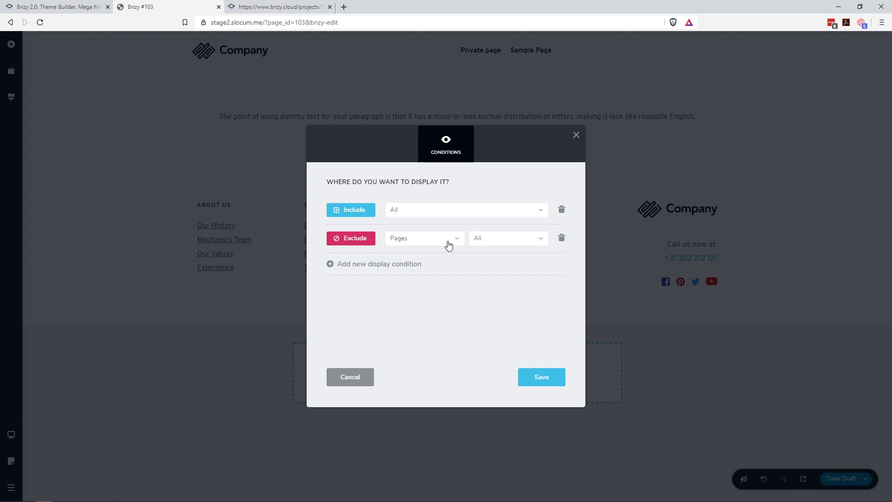
{"action": "left_click", "coordinate": [482, 243]}
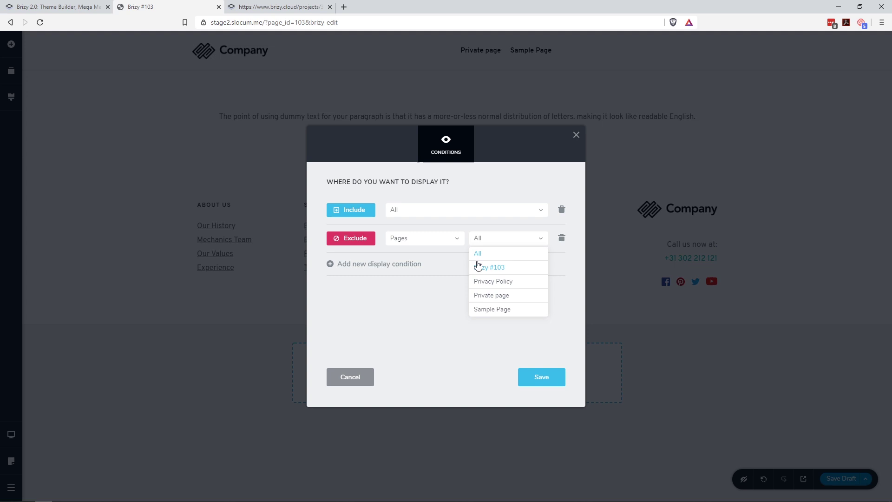
{"action": "left_click", "coordinate": [543, 377]}
{"action": "left_click", "coordinate": [414, 238]}
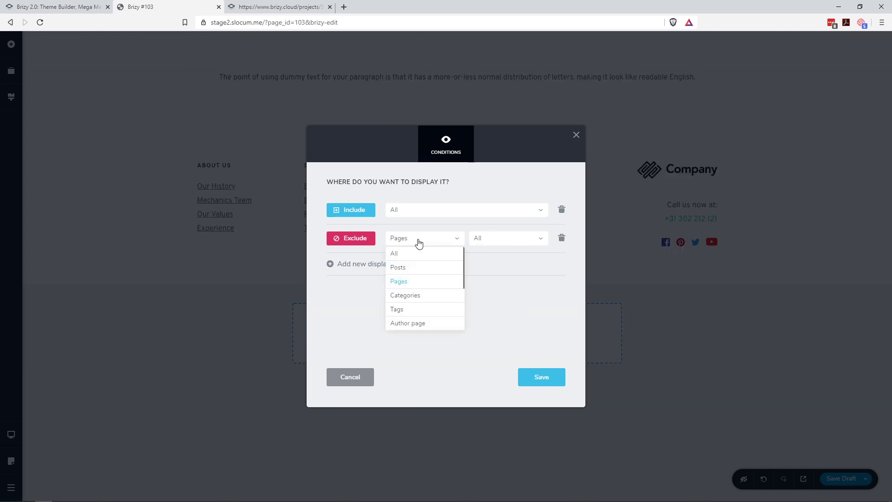
{"action": "left_click", "coordinate": [414, 254]}
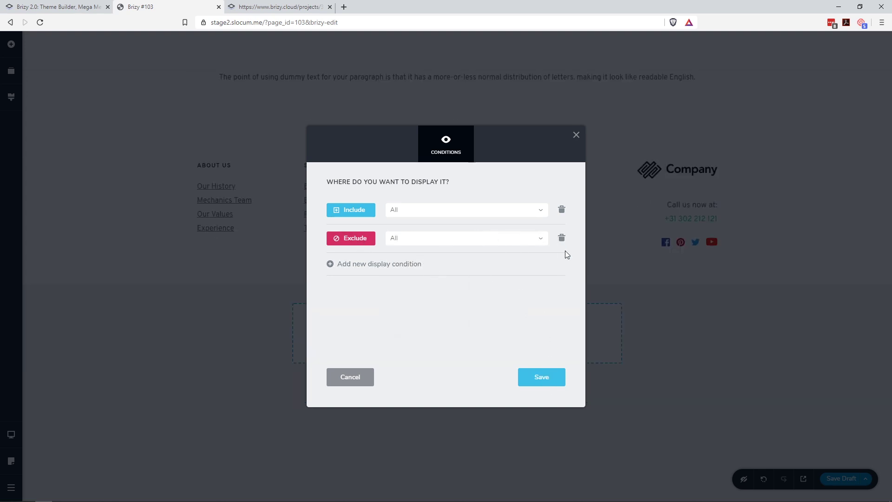
{"action": "left_click", "coordinate": [562, 238]}
{"action": "left_click", "coordinate": [540, 381]}
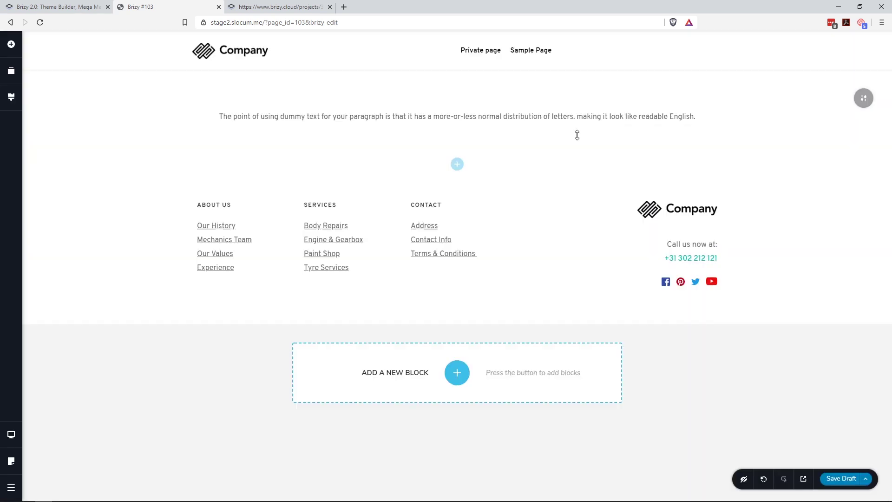
Switch to the brizy.io 'Brizy 2.0: Theme Builder' article
{"action": "left_click_drag", "start_coordinate": [469, 139], "coordinate": [465, 140]}
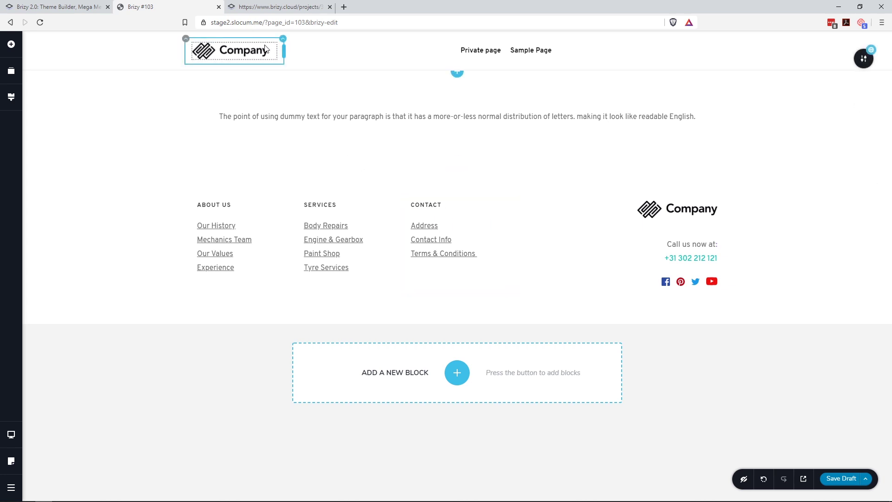
{"action": "left_click", "coordinate": [90, 5]}
Scroll through the Theme Builder article, then return to the Brizy #103 editor
{"action": "scroll", "coordinate": [433, 224], "scroll_direction": "down", "scroll_amount": 2}
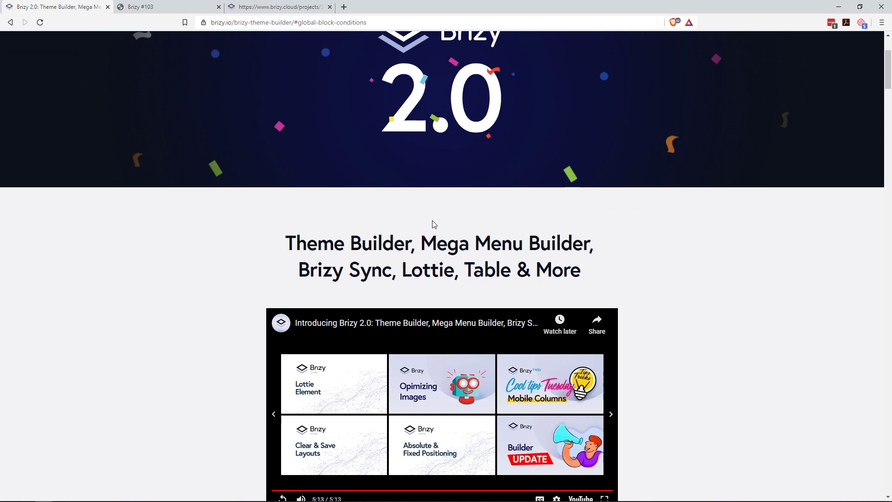
{"action": "scroll", "coordinate": [505, 269], "scroll_direction": "down", "scroll_amount": 3}
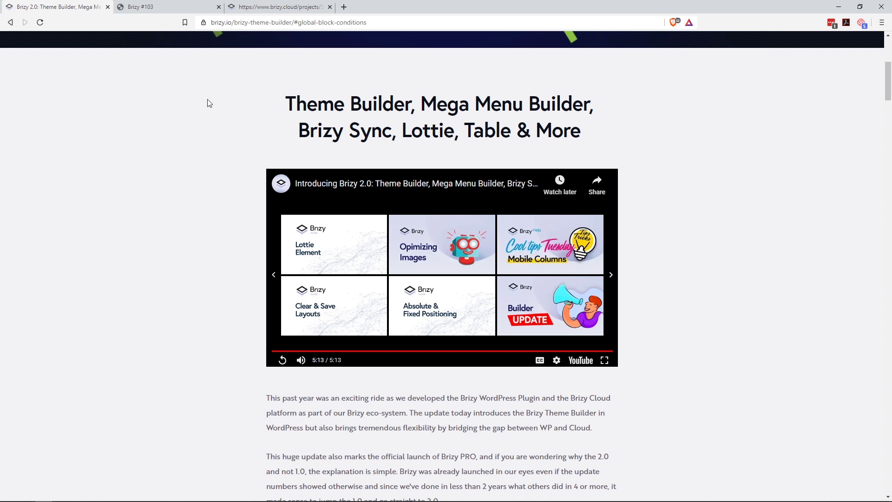
{"action": "left_click", "coordinate": [140, 6]}
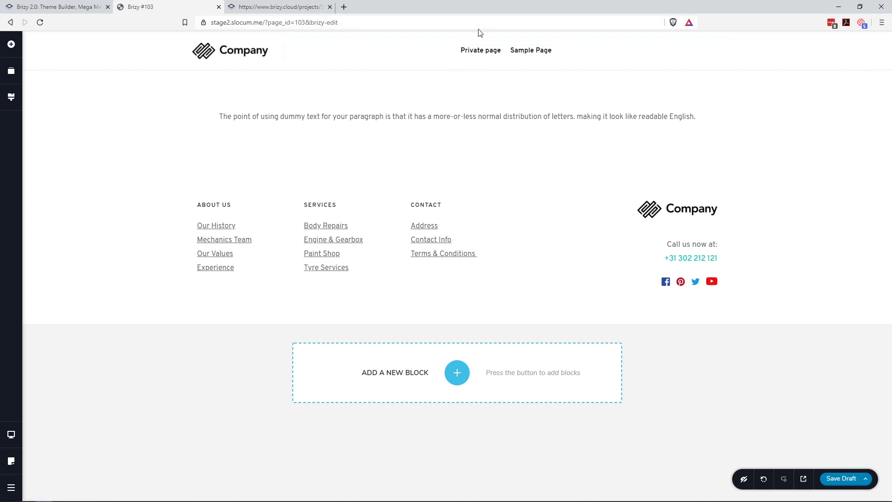
Enable Mega Menu on the header navigation and add a second column to it
{"action": "left_click", "coordinate": [478, 54]}
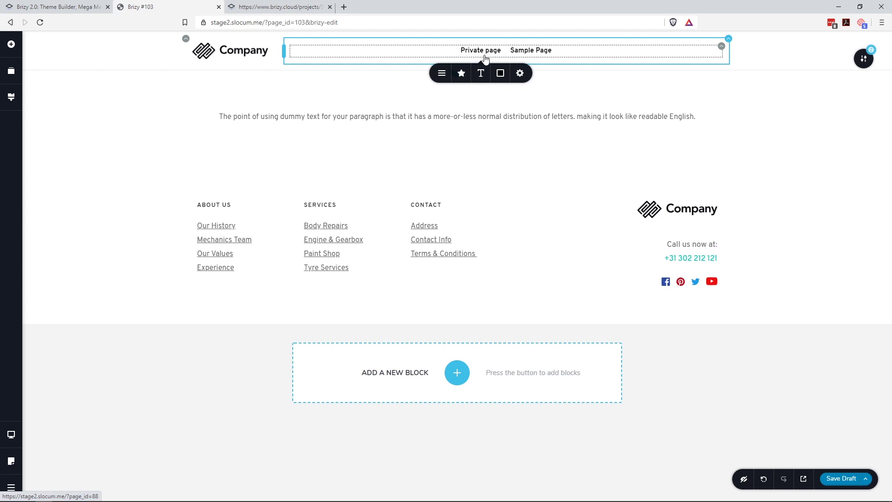
{"action": "left_click", "coordinate": [442, 74]}
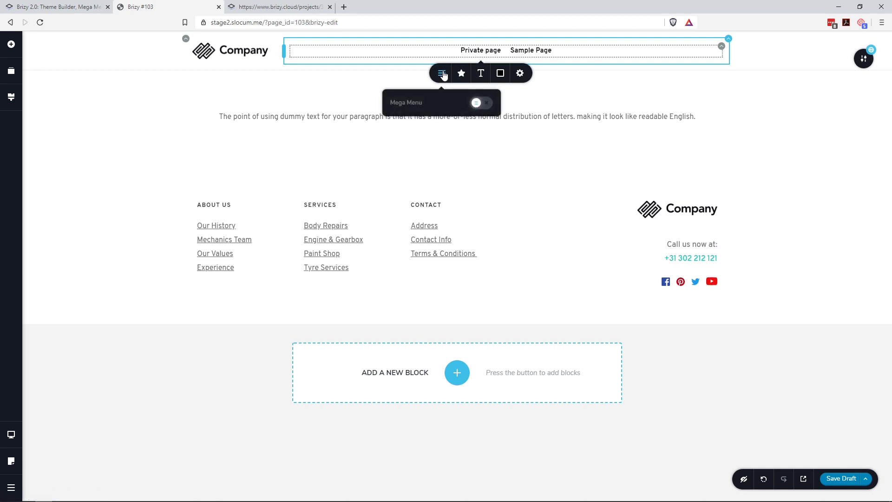
{"action": "left_click", "coordinate": [478, 104]}
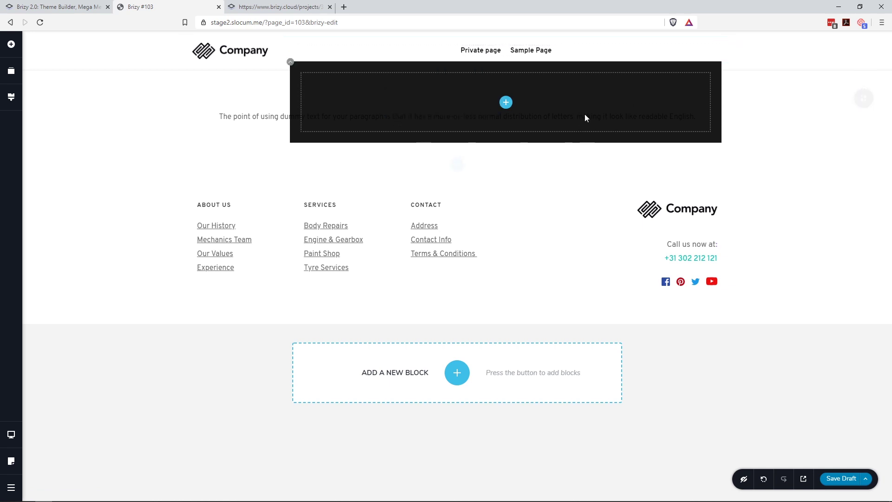
{"action": "left_click", "coordinate": [506, 102]}
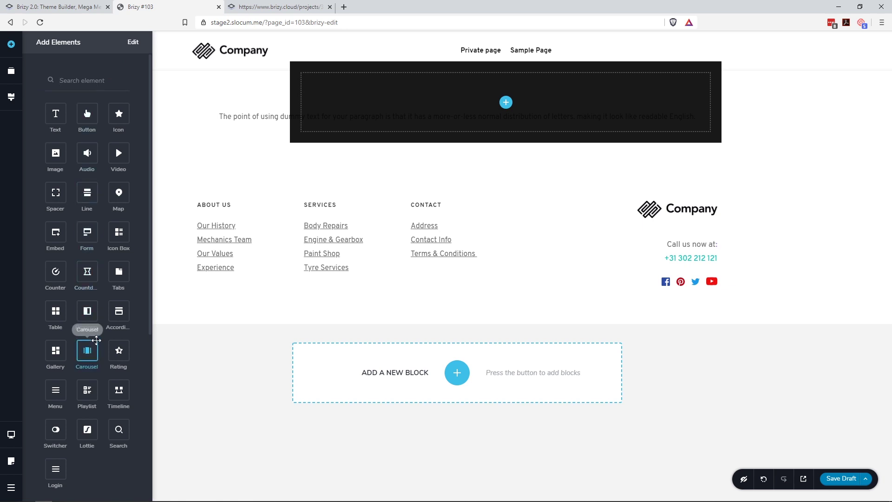
{"action": "type", "text": "col"}
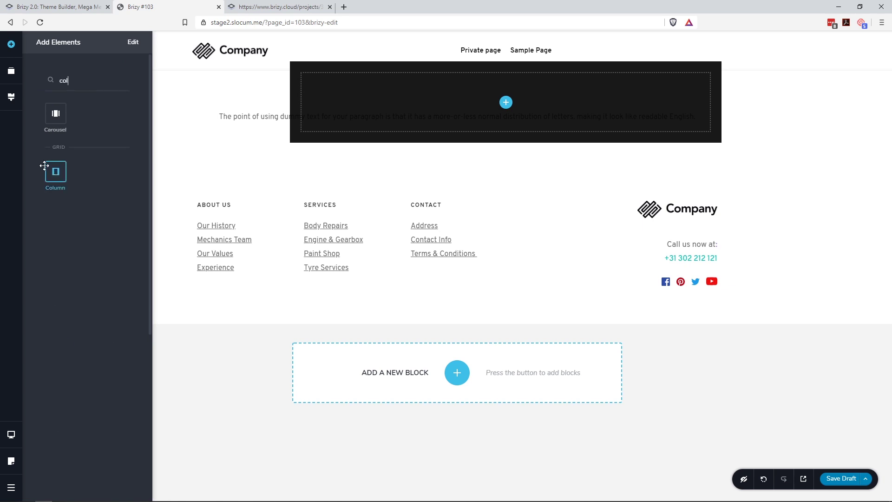
{"action": "left_click_drag", "start_coordinate": [44, 166], "coordinate": [608, 102]}
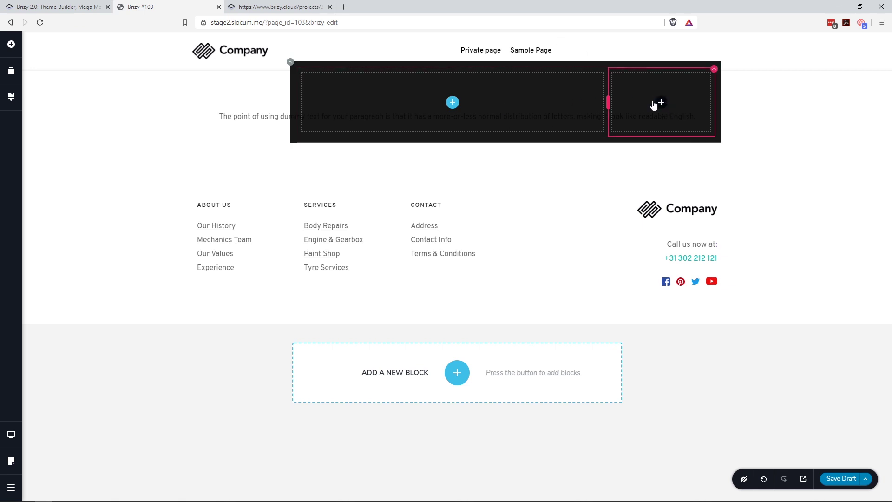
Place a Search bar in the right column and resize both columns to roughly half width
{"action": "left_click", "coordinate": [661, 102]}
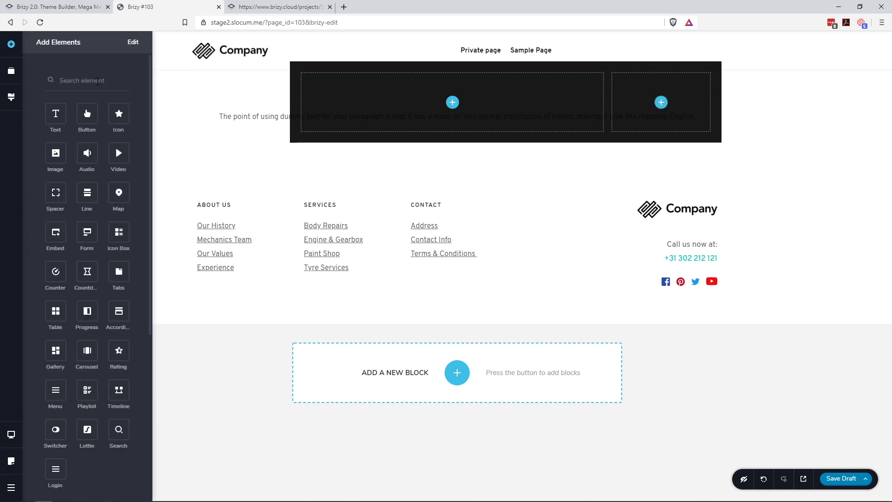
{"action": "type", "text": "ele"}
{"action": "key", "text": "BackSpace"}
{"action": "key", "text": "BackSpace"}
{"action": "key", "text": "BackSpace"}
{"action": "type", "text": "se"}
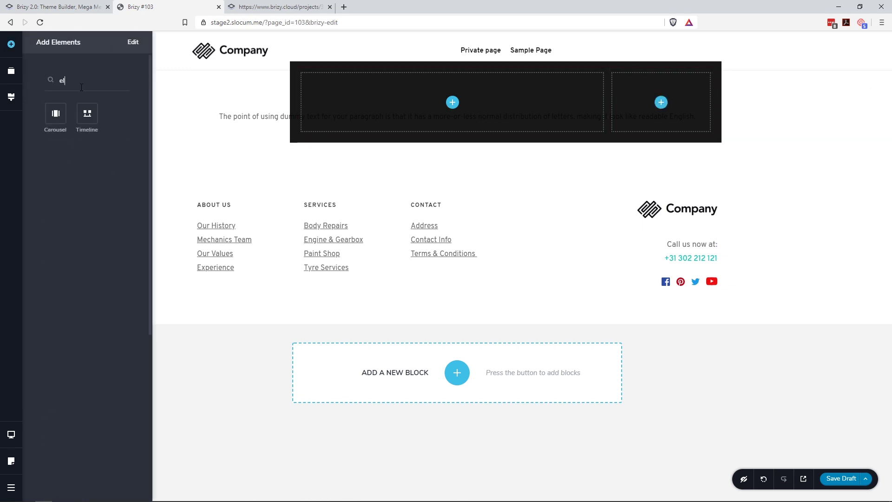
{"action": "left_click_drag", "start_coordinate": [56, 153], "coordinate": [668, 103]}
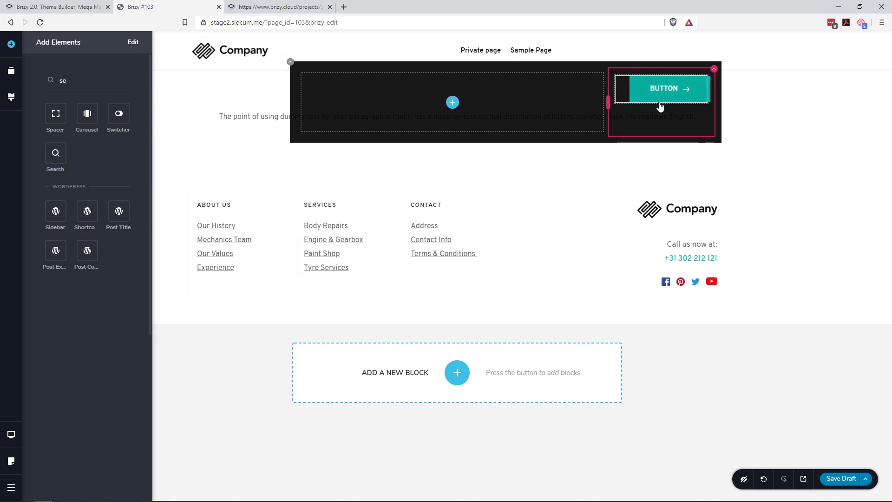
{"action": "left_click_drag", "start_coordinate": [612, 103], "coordinate": [511, 103]}
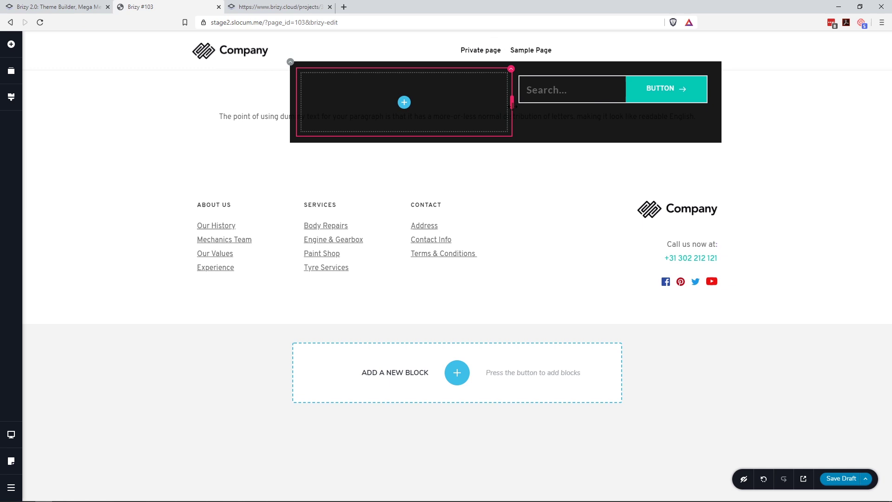
Add a Menu element to the left column and set its orientation to vertical
{"action": "left_click", "coordinate": [407, 104]}
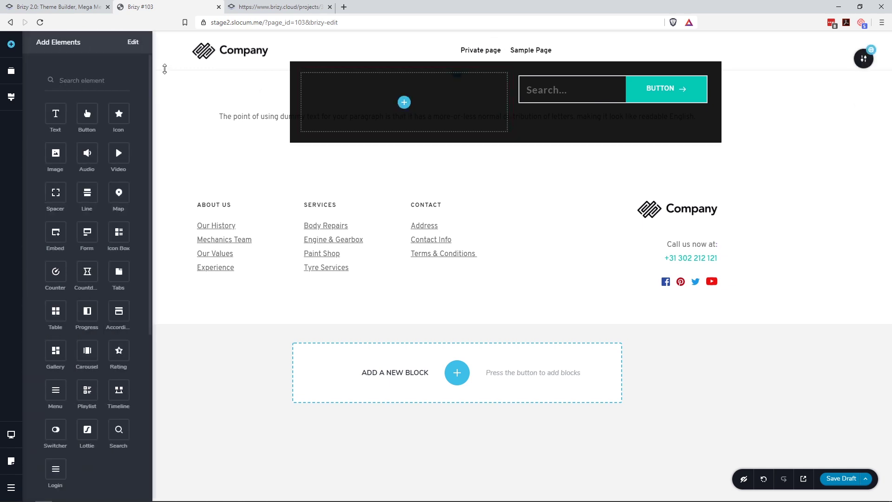
{"action": "type", "text": "men"}
{"action": "left_click_drag", "start_coordinate": [58, 117], "coordinate": [405, 105]}
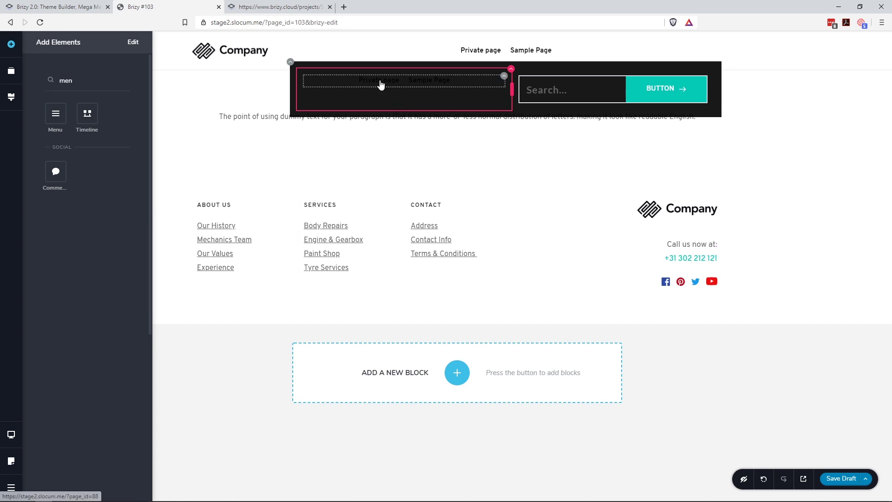
{"action": "left_click", "coordinate": [497, 83]}
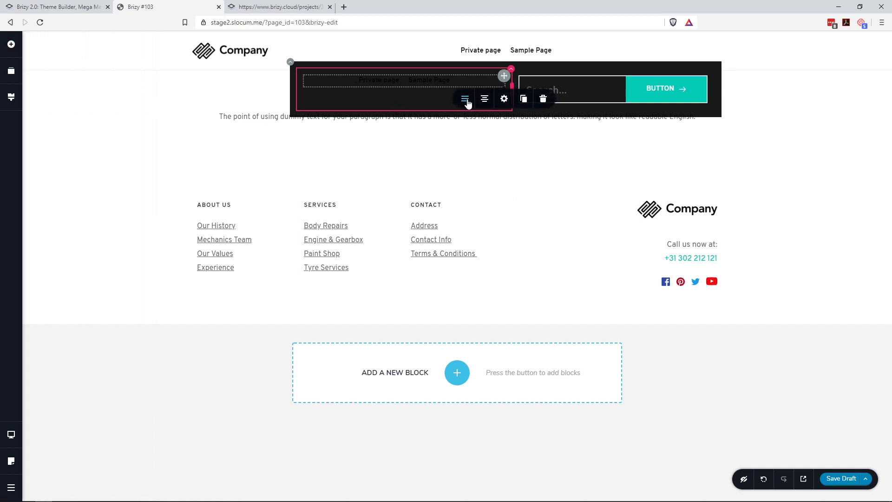
{"action": "left_click", "coordinate": [464, 99]}
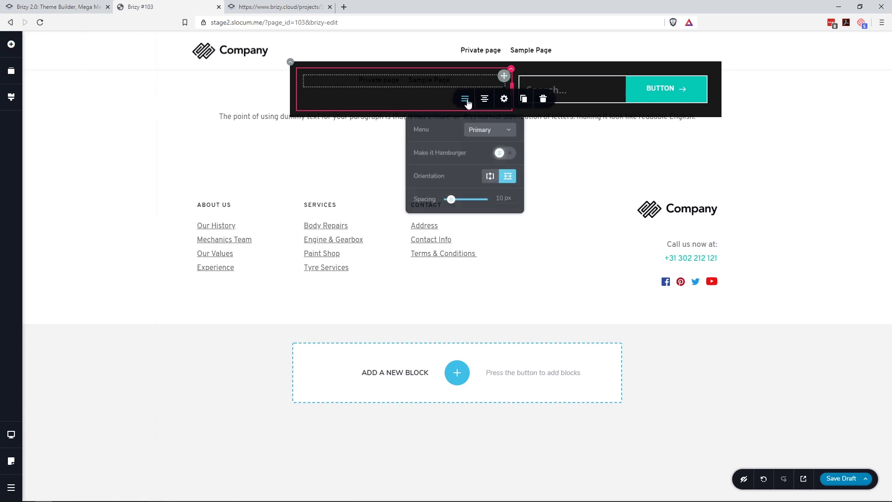
{"action": "left_click", "coordinate": [489, 176]}
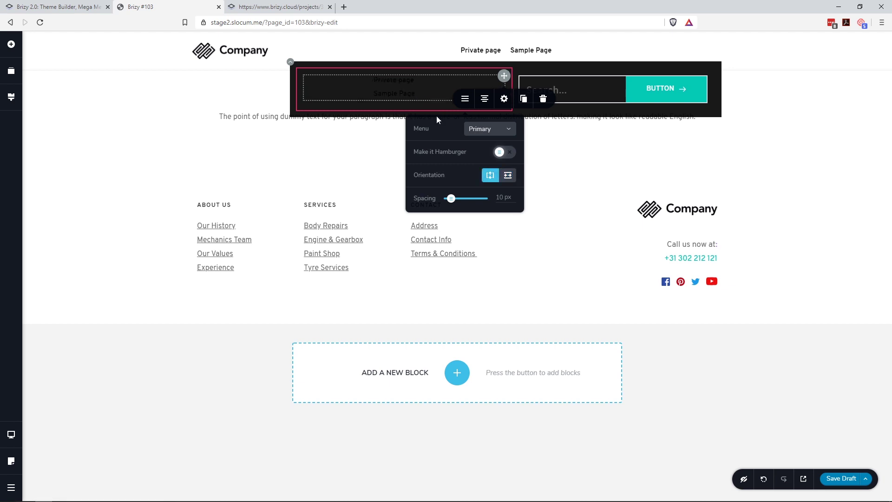
{"action": "left_click", "coordinate": [483, 101]}
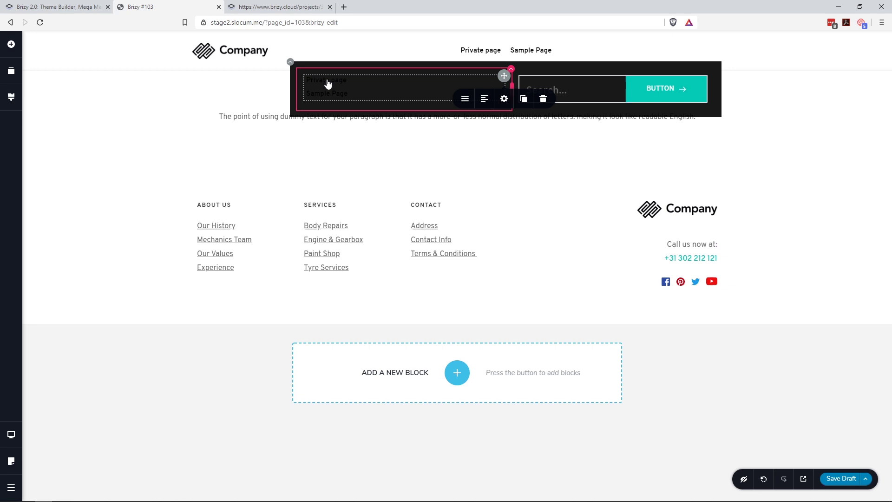
Make the Private page and Sample Page menu text white (#FFFFFF)
{"action": "left_click", "coordinate": [325, 83]}
{"action": "left_click", "coordinate": [357, 102]}
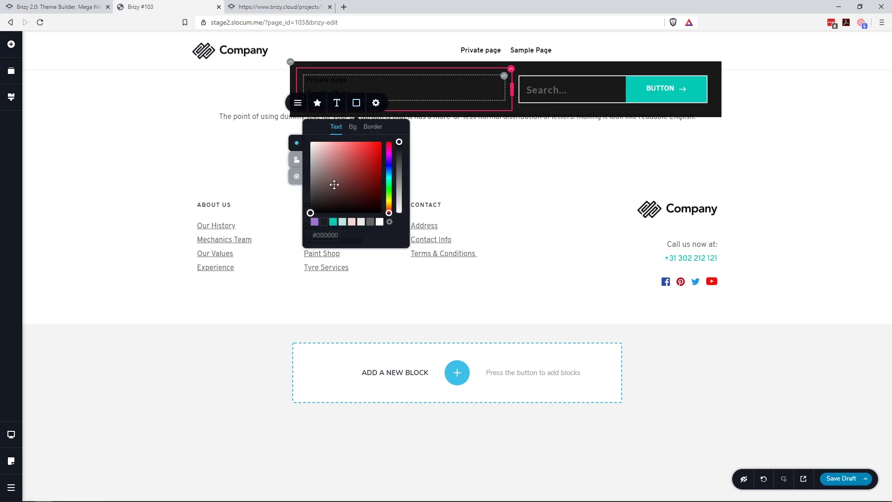
{"action": "left_click", "coordinate": [380, 222]}
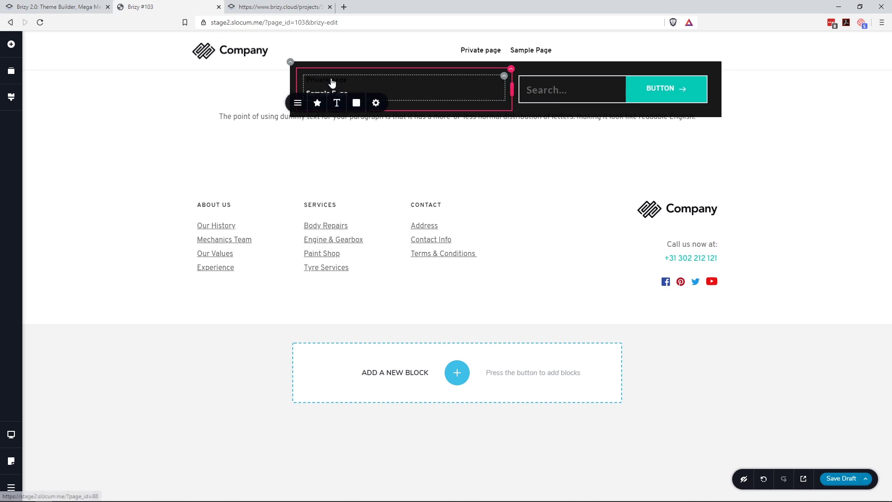
{"action": "left_click", "coordinate": [349, 107]}
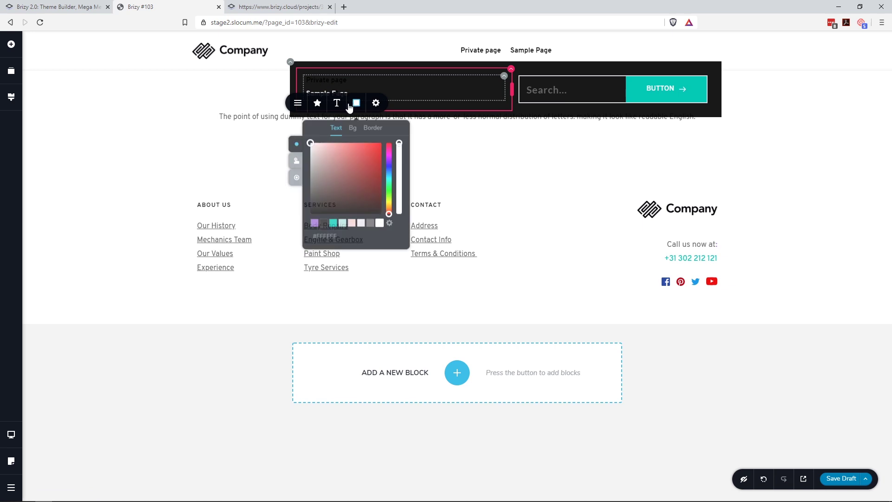
{"action": "left_click", "coordinate": [296, 160]}
{"action": "left_click", "coordinate": [380, 222]}
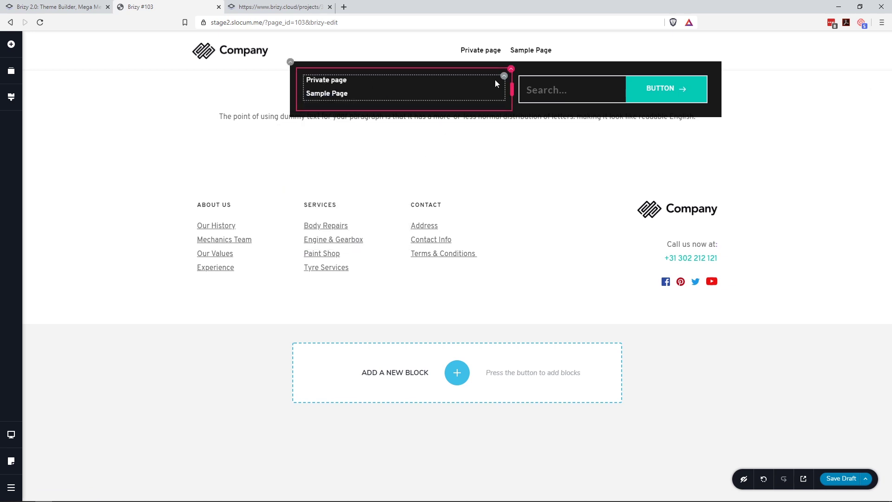
Set the mega-menu link text size to 21 in its Typography settings
{"action": "left_click", "coordinate": [353, 89]}
{"action": "left_click", "coordinate": [338, 103]}
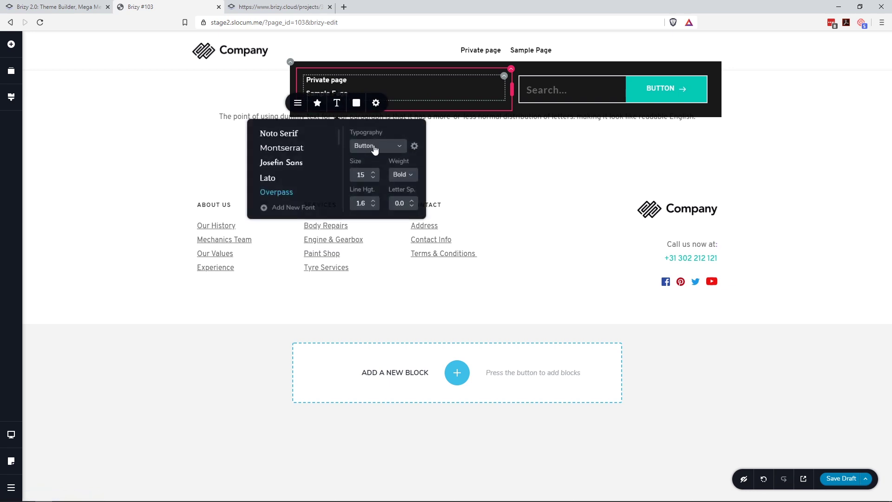
{"action": "left_click", "coordinate": [373, 173]}
{"action": "left_click", "coordinate": [373, 172]}
{"action": "left_click", "coordinate": [373, 173]}
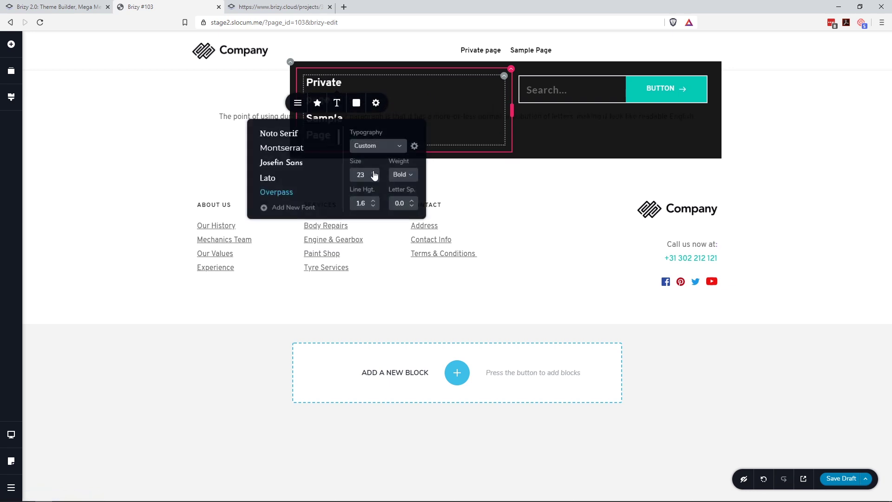
{"action": "left_click", "coordinate": [374, 172]}
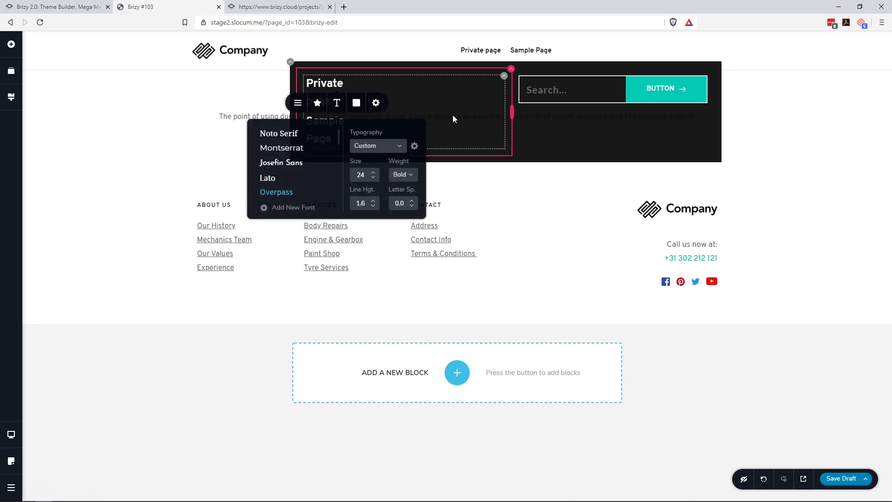
{"action": "left_click", "coordinate": [373, 178]}
{"action": "left_click", "coordinate": [373, 178]}
{"action": "left_click", "coordinate": [373, 178]}
{"action": "left_click", "coordinate": [431, 90]}
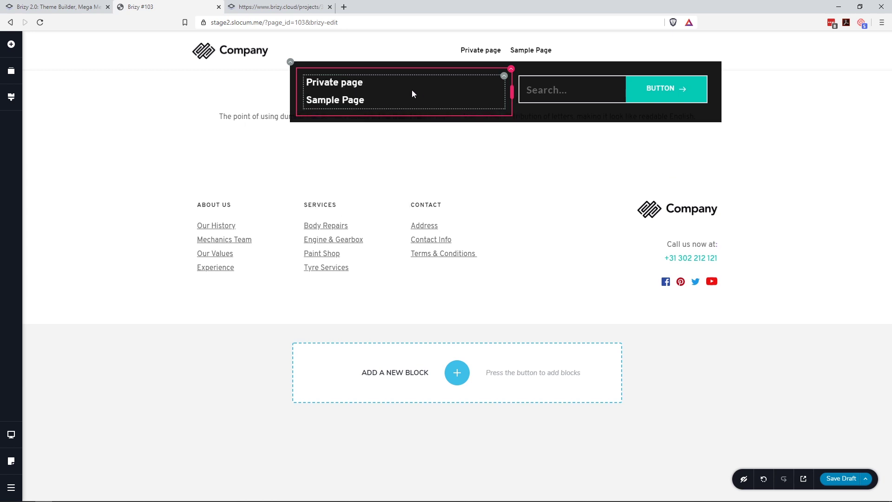
Give the menu links a 39 px top margin and a 57 px bottom margin
{"action": "left_click", "coordinate": [503, 98]}
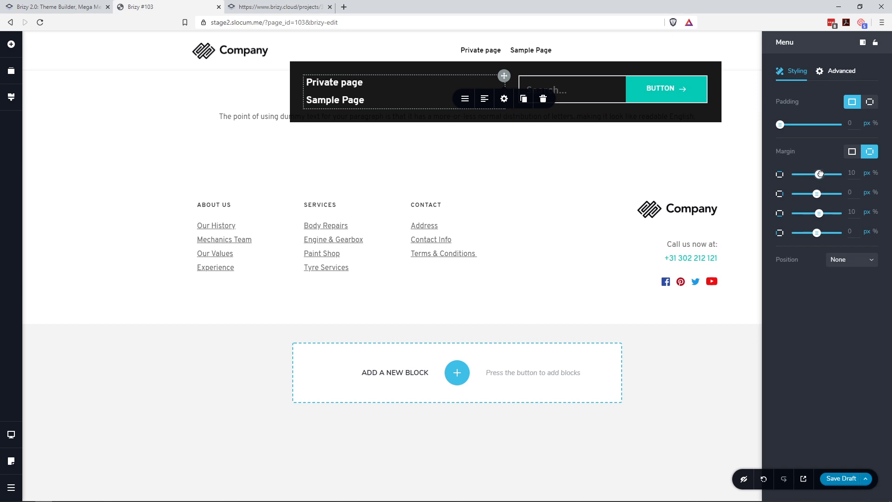
{"action": "left_click_drag", "start_coordinate": [819, 176], "coordinate": [825, 175]}
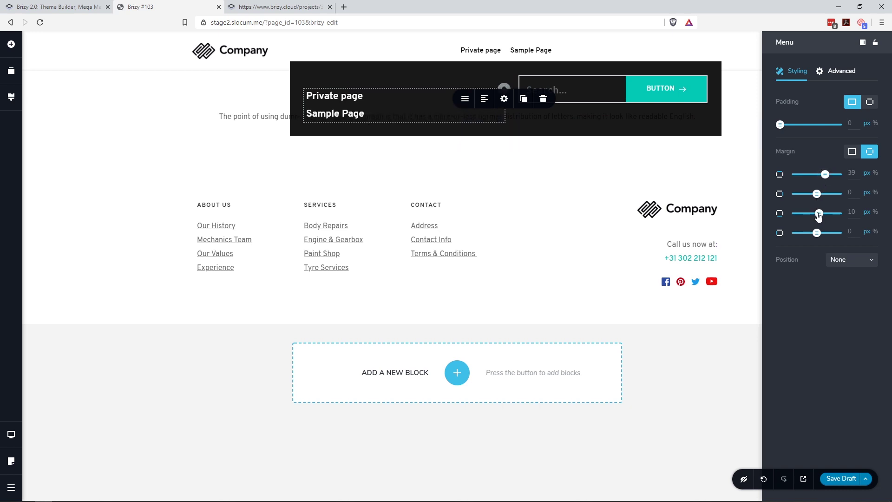
{"action": "left_click_drag", "start_coordinate": [819, 214], "coordinate": [828, 213]}
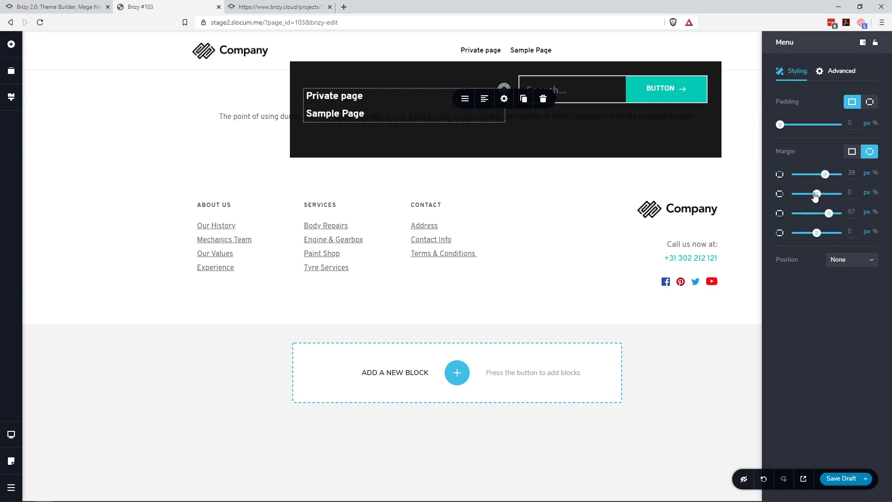
{"action": "left_click", "coordinate": [592, 184]}
{"action": "mouse_move", "coordinate": [480, 50]}
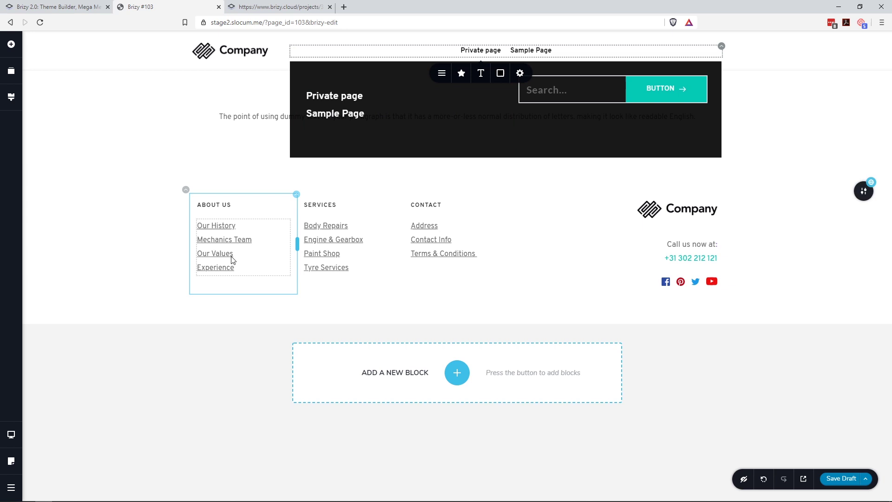
Preview the page at tablet width, return to desktop view, and save it as a draft
{"action": "left_click", "coordinate": [12, 434]}
{"action": "left_click", "coordinate": [62, 423]}
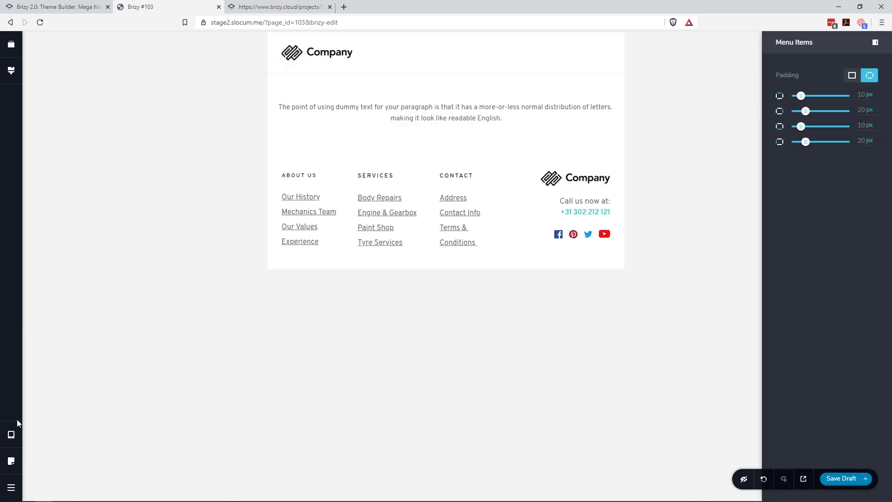
{"action": "left_click", "coordinate": [12, 432]}
{"action": "left_click", "coordinate": [51, 402]}
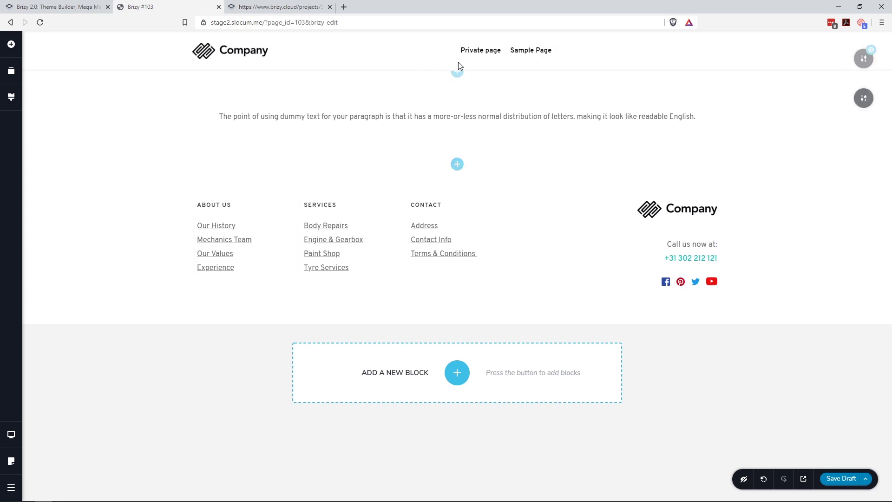
{"action": "left_click", "coordinate": [487, 57]}
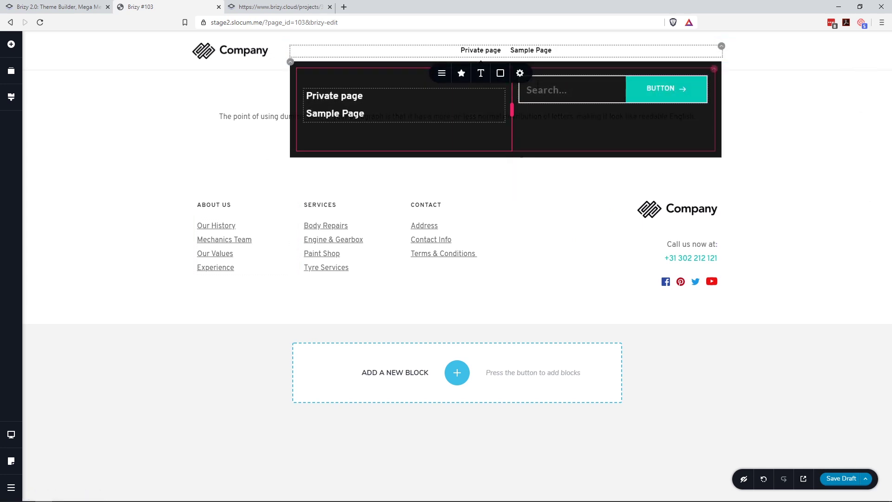
{"action": "left_click", "coordinate": [586, 90]}
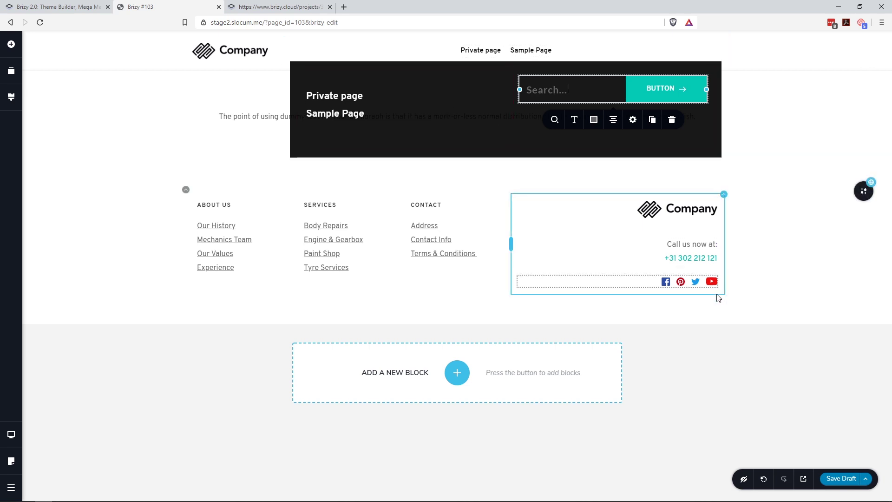
{"action": "left_click", "coordinate": [838, 478]}
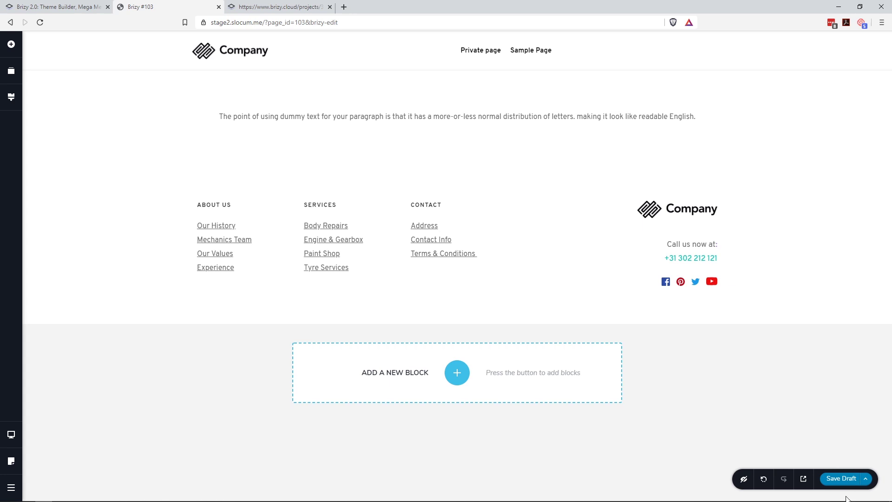
Save the page as a layout, then bring up the library's Saved Layouts list
{"action": "left_click", "coordinate": [852, 482]}
{"action": "left_click", "coordinate": [866, 482]}
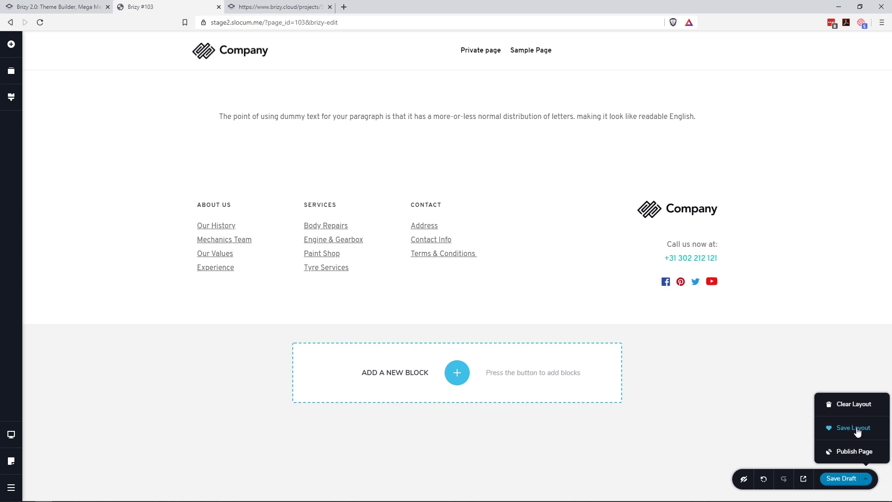
{"action": "left_click", "coordinate": [452, 370]}
{"action": "left_click", "coordinate": [415, 76]}
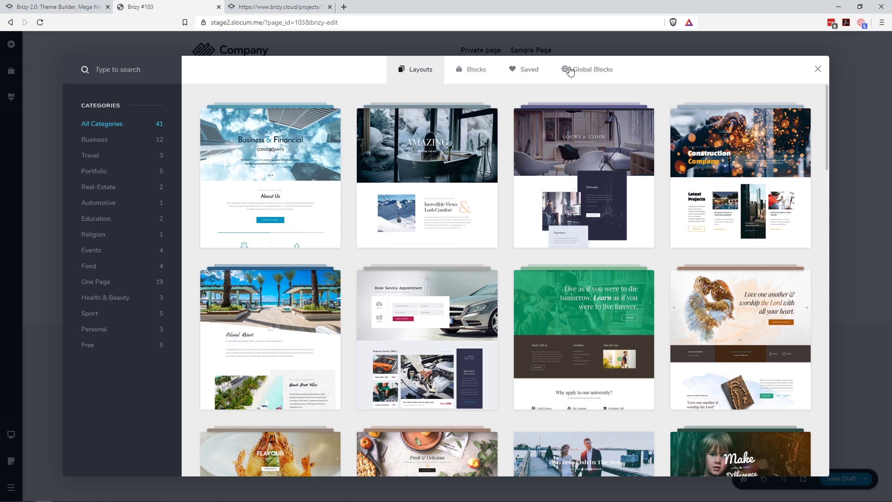
{"action": "left_click", "coordinate": [529, 71]}
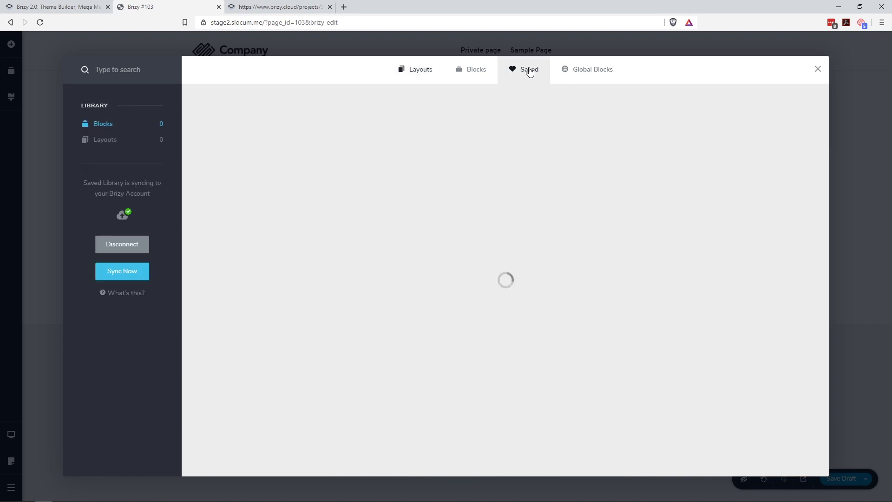
{"action": "left_click", "coordinate": [120, 140]}
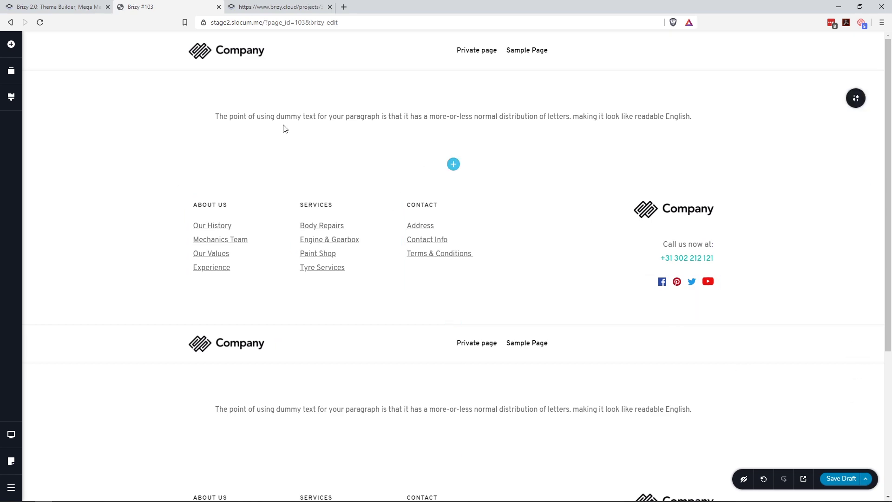
Scroll the Brizy 2.0 blog article down to its Brizy Sync section
{"action": "key", "text": "ctrl+shift+Tab"}
{"action": "scroll", "coordinate": [388, 331], "scroll_direction": "down", "scroll_amount": 20}
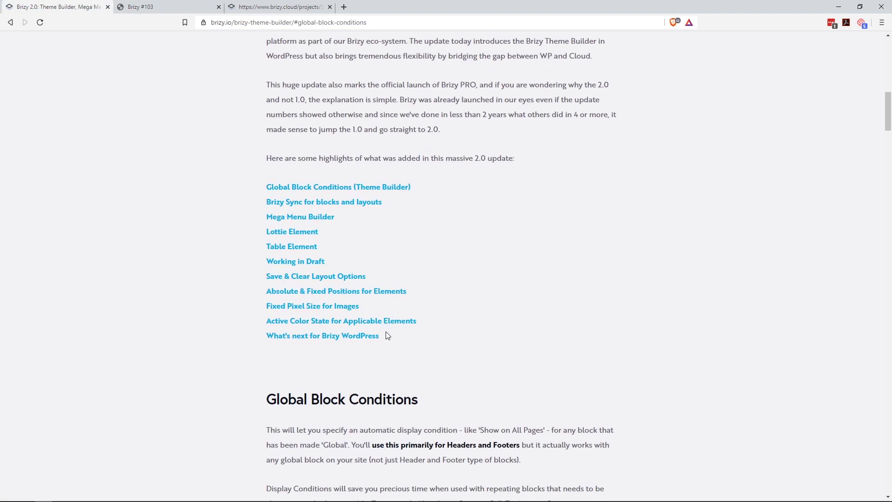
{"action": "scroll", "coordinate": [405, 334], "scroll_direction": "down", "scroll_amount": 5}
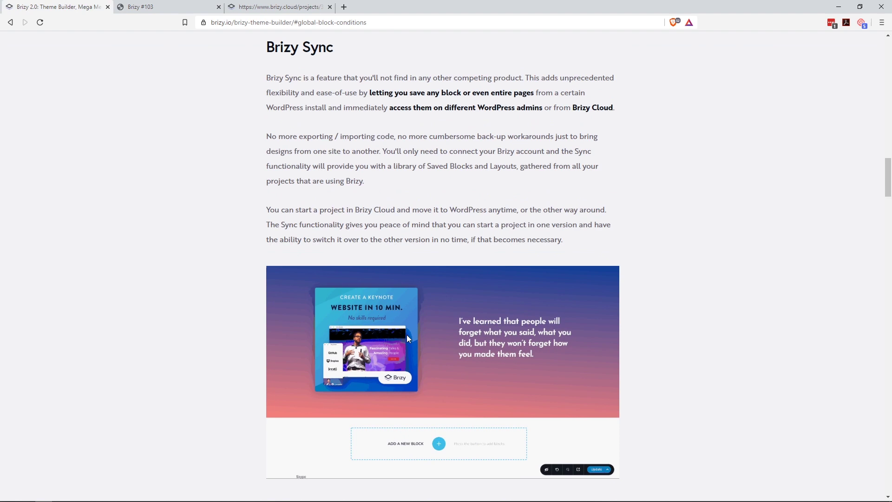
{"action": "scroll", "coordinate": [406, 334], "scroll_direction": "up", "scroll_amount": 1}
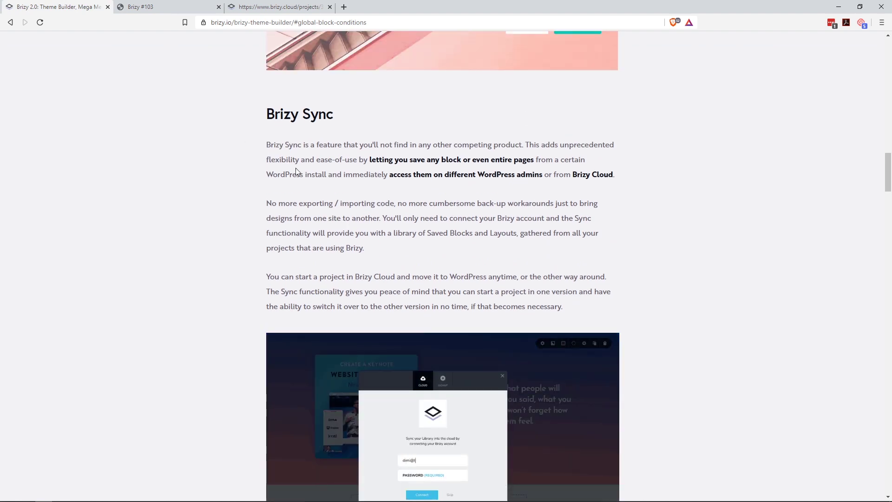
{"action": "scroll", "coordinate": [395, 209], "scroll_direction": "down", "scroll_amount": 1}
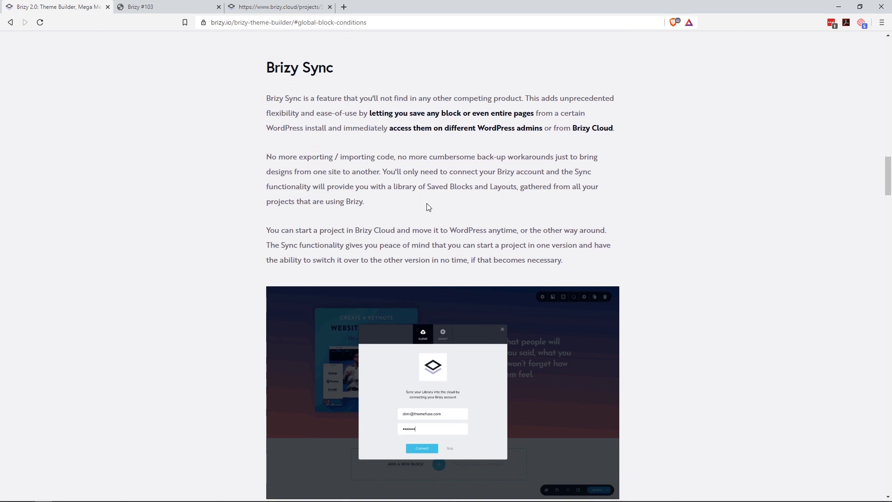
In the Brizy Cloud project, view the Saved library, check Global Blocks, then return to Saved
{"action": "left_click", "coordinate": [155, 7]}
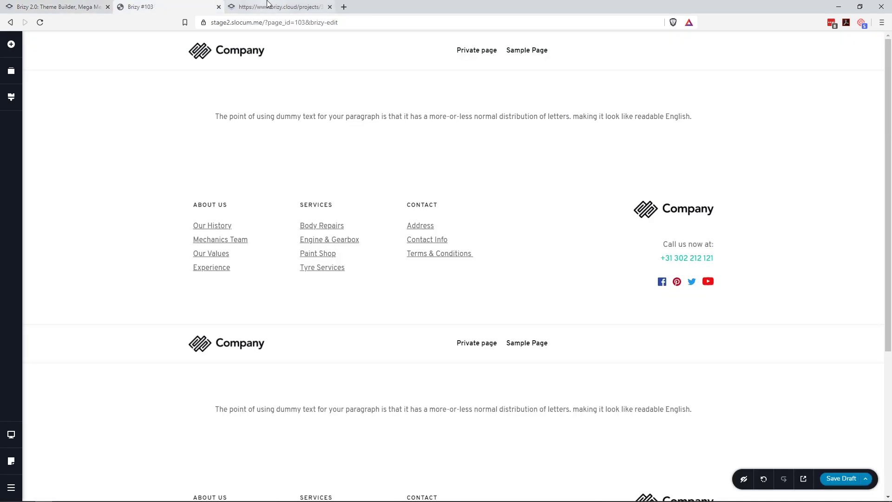
{"action": "left_click", "coordinate": [251, 7]}
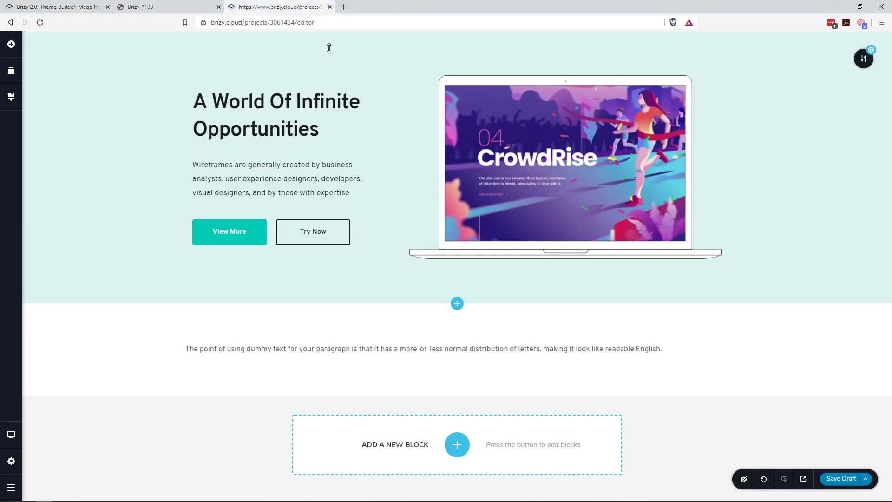
{"action": "left_click", "coordinate": [457, 445]}
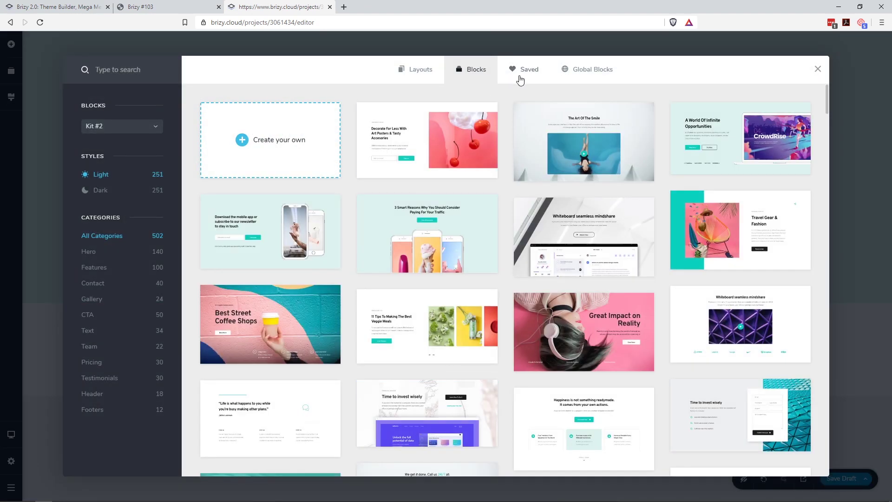
{"action": "left_click", "coordinate": [523, 71]}
{"action": "left_click", "coordinate": [595, 71]}
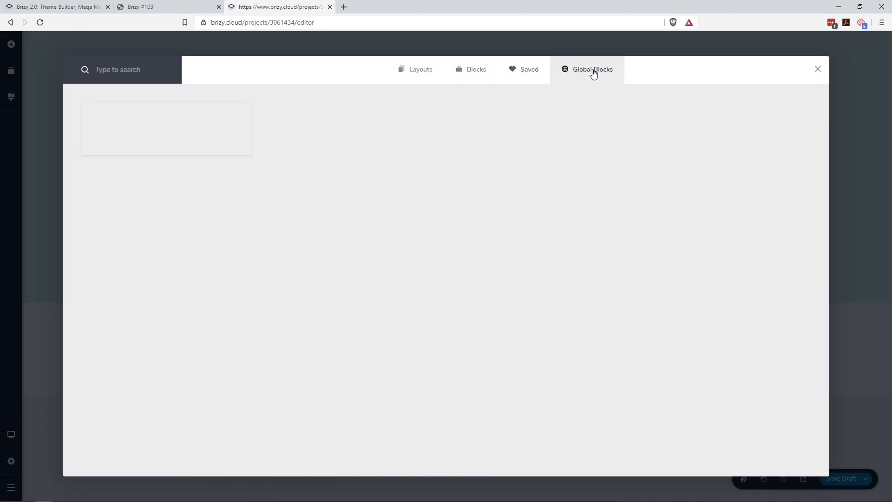
{"action": "left_click", "coordinate": [524, 73]}
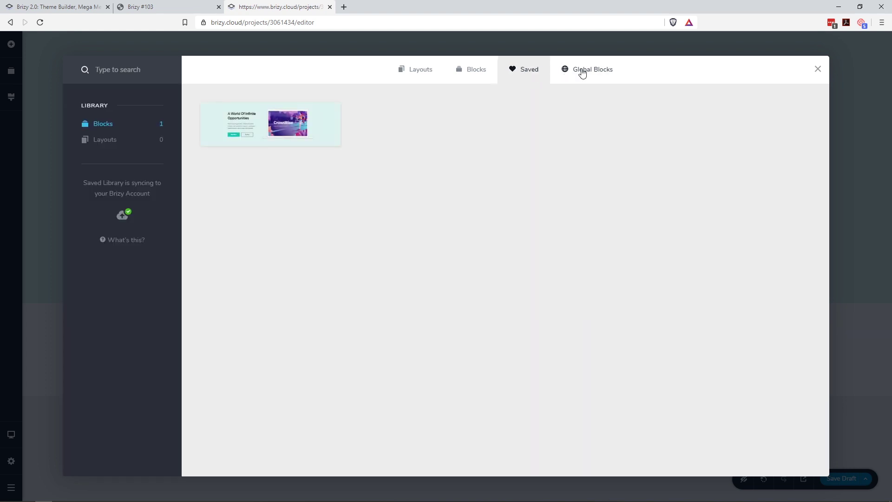
{"action": "left_click", "coordinate": [174, 2]}
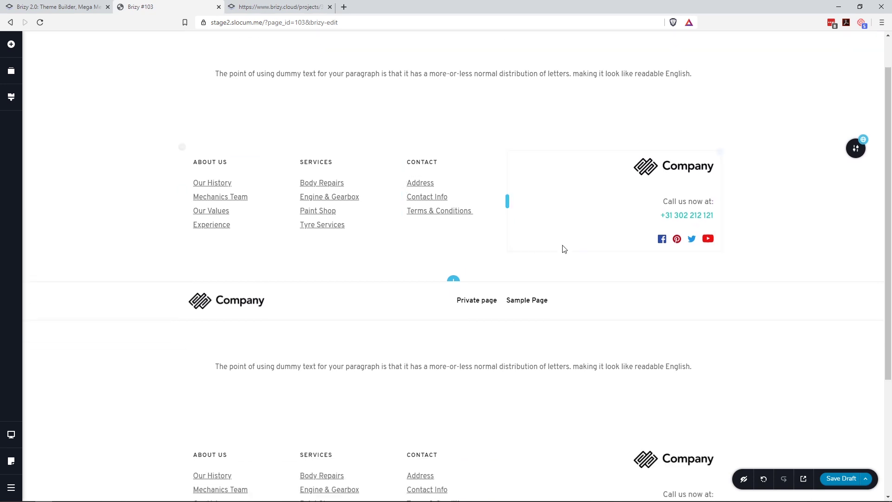
{"action": "scroll", "coordinate": [572, 249], "scroll_direction": "down", "scroll_amount": 4}
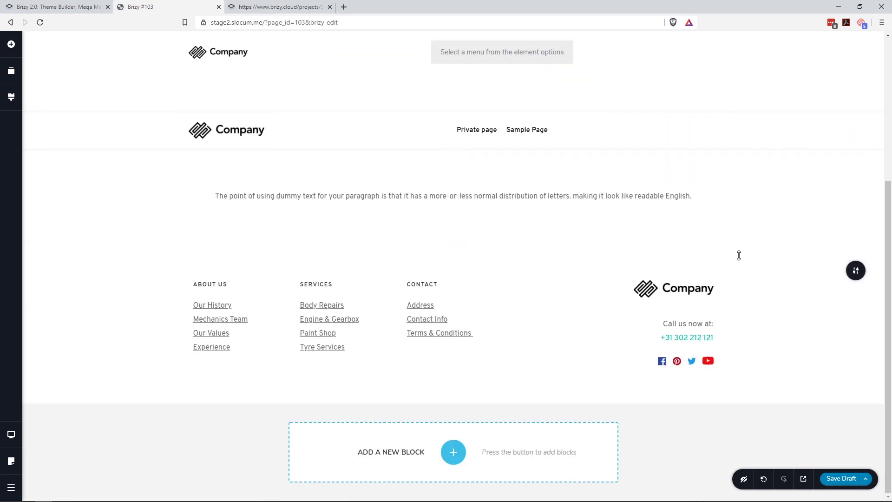
{"action": "mouse_move", "coordinate": [738, 255]}
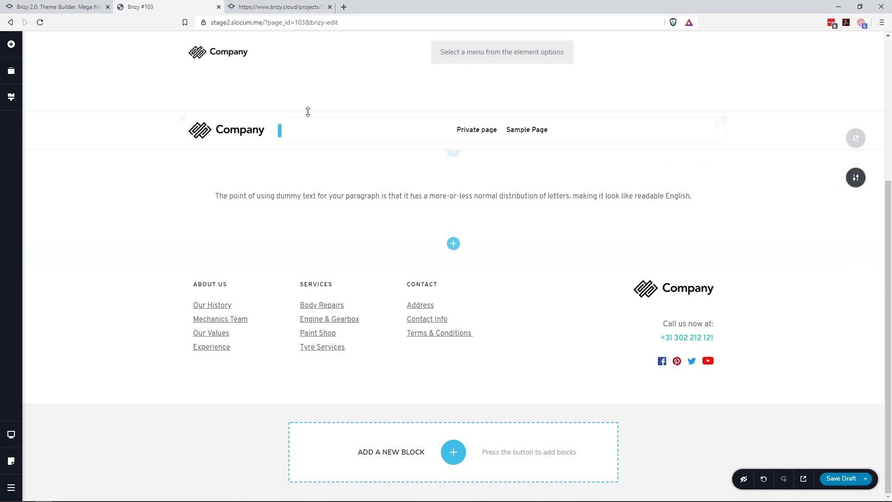
{"action": "left_click", "coordinate": [266, 4]}
{"action": "left_click", "coordinate": [200, 8]}
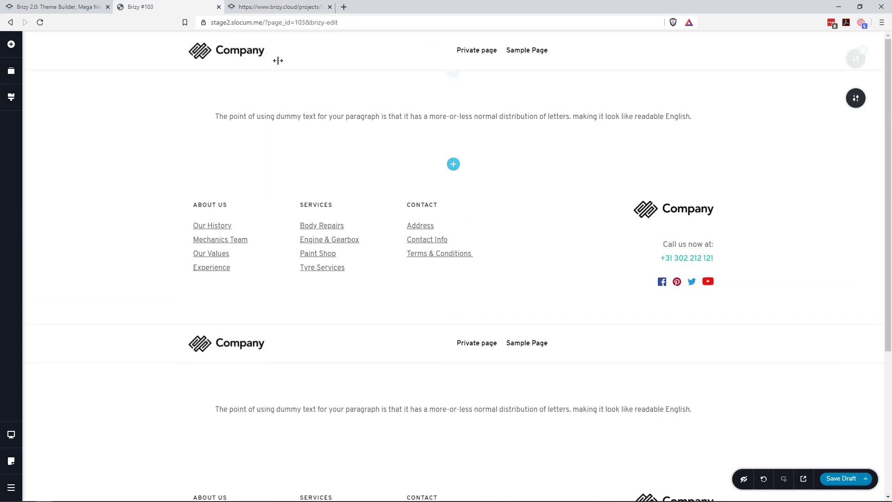
{"action": "left_click", "coordinate": [284, 5]}
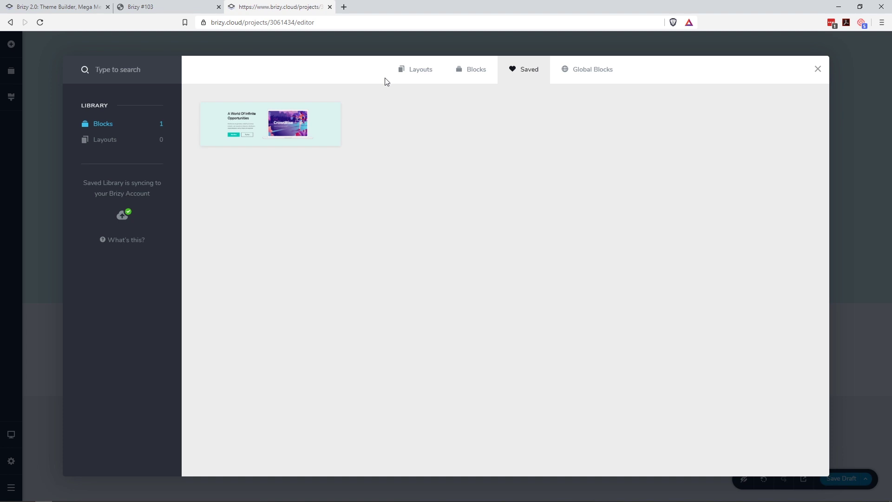
Leave the Brizy Cloud editor for its dashboard without saving, then return to the Brizy #103 editor
{"action": "left_click", "coordinate": [303, 48]}
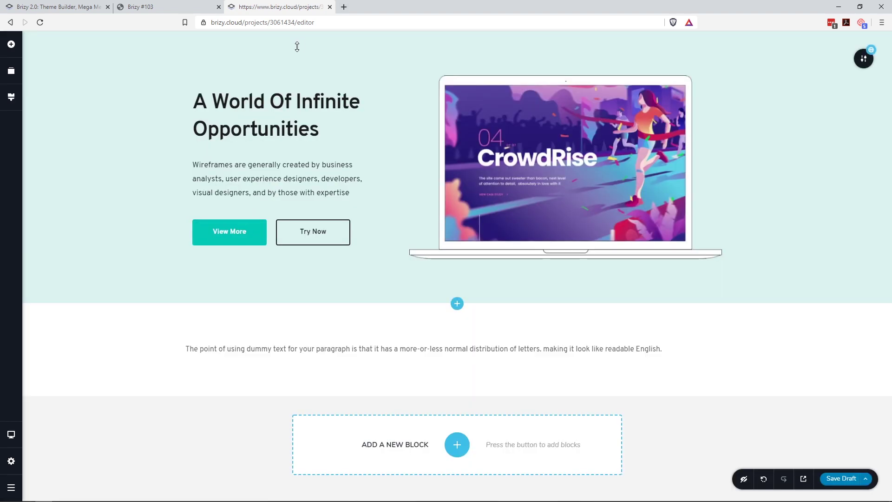
{"action": "left_click", "coordinate": [18, 486]}
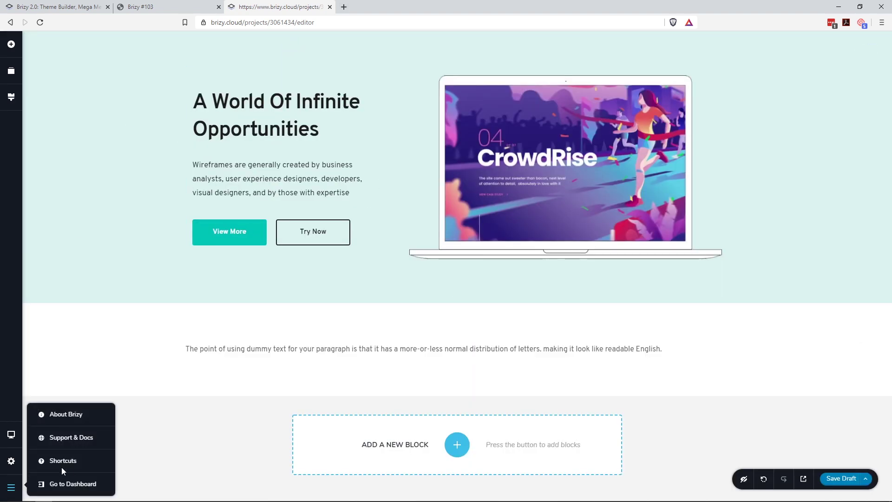
{"action": "left_click", "coordinate": [74, 484]}
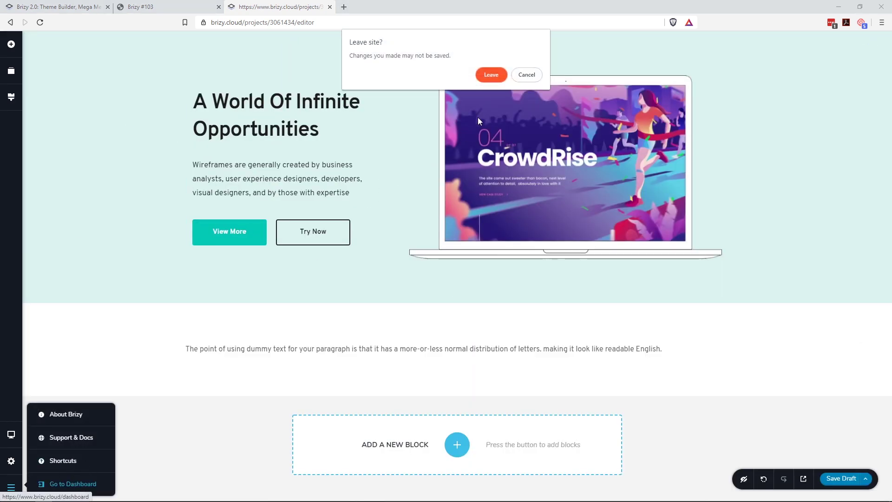
{"action": "left_click", "coordinate": [490, 74]}
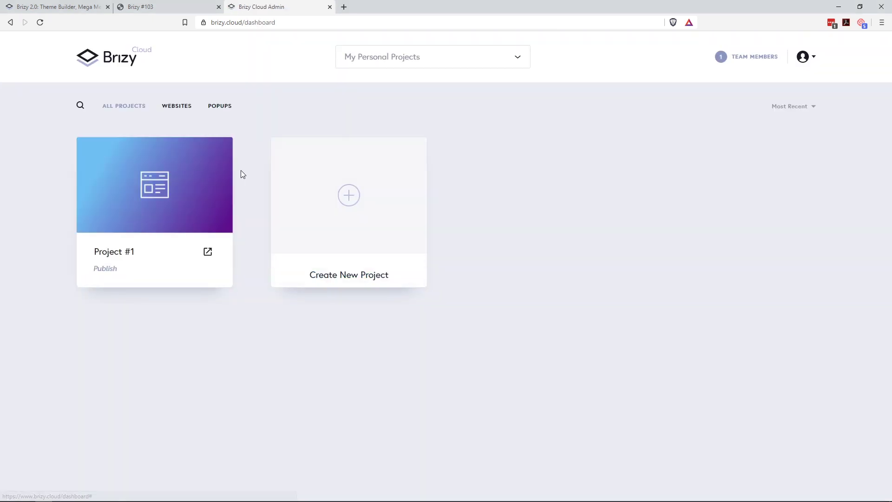
{"action": "mouse_move", "coordinate": [199, 160]}
{"action": "left_click", "coordinate": [178, 3]}
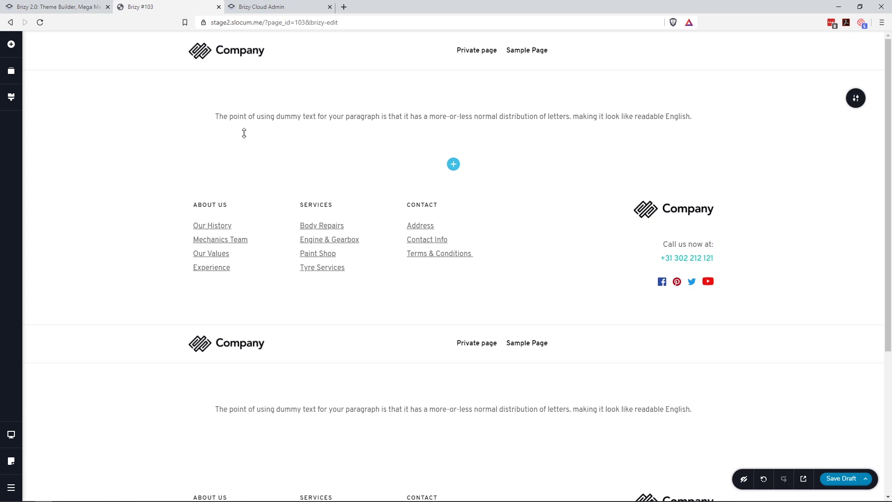
{"action": "left_click", "coordinate": [272, 7]}
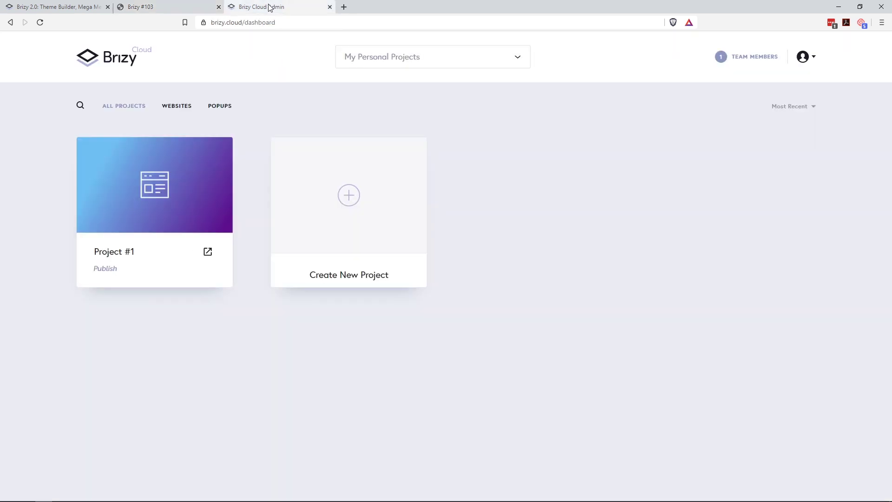
{"action": "left_click", "coordinate": [175, 4]}
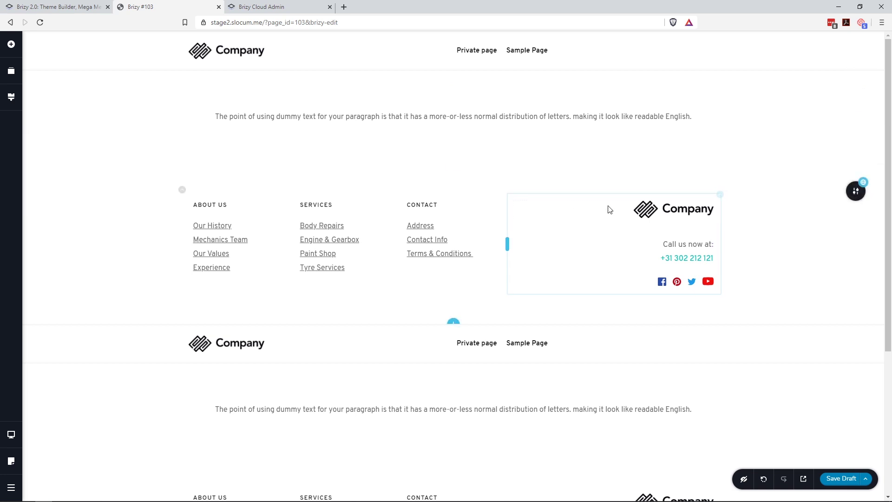
{"action": "left_click", "coordinate": [71, 4]}
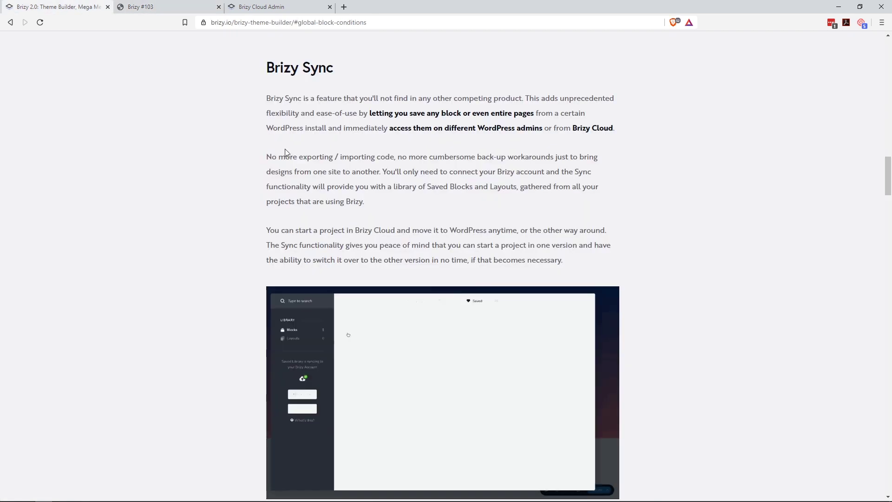
{"action": "scroll", "coordinate": [349, 221], "scroll_direction": "down", "scroll_amount": 4}
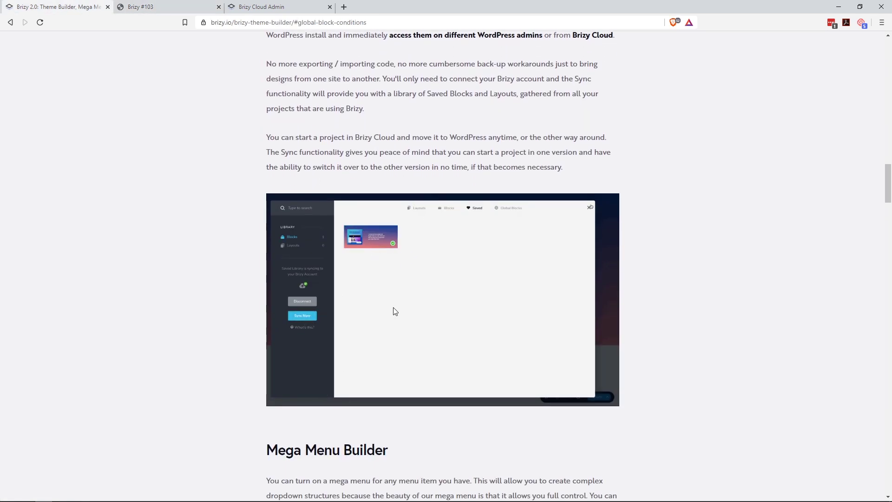
{"action": "scroll", "coordinate": [465, 261], "scroll_direction": "down", "scroll_amount": 3}
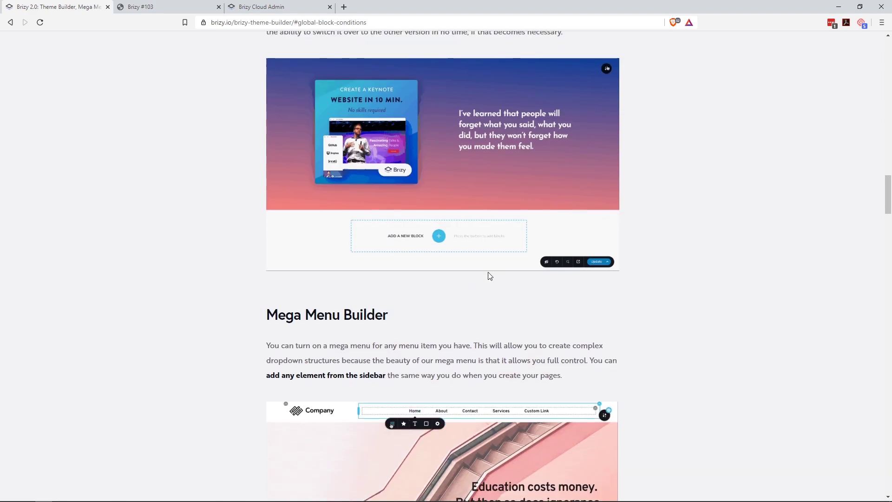
{"action": "scroll", "coordinate": [418, 256], "scroll_direction": "up", "scroll_amount": 3}
{"action": "scroll", "coordinate": [372, 246], "scroll_direction": "down", "scroll_amount": 3}
{"action": "scroll", "coordinate": [375, 247], "scroll_direction": "down", "scroll_amount": 10}
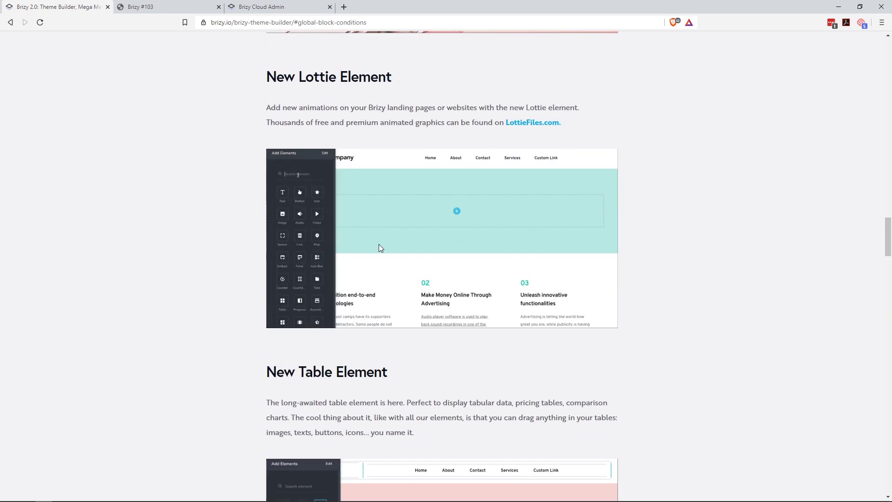
{"action": "left_click", "coordinate": [128, 6]}
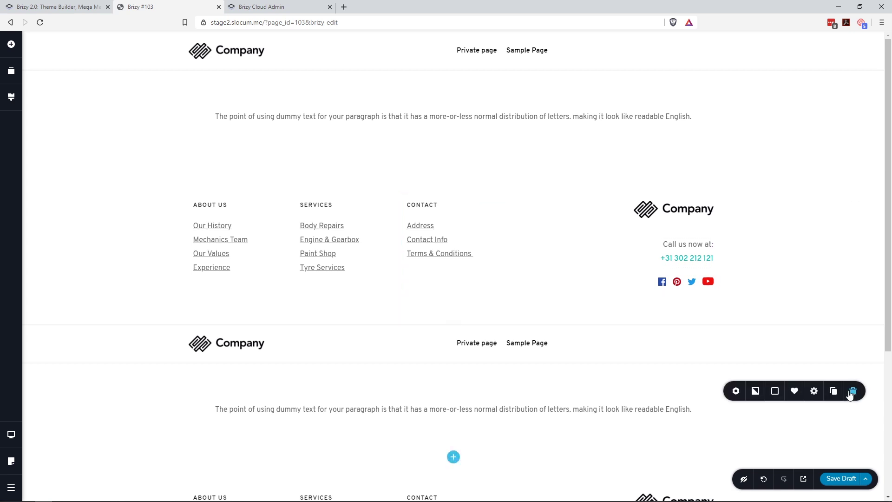
Delete the duplicate dummy-text and footer sections and add an empty custom block
{"action": "left_click", "coordinate": [854, 391]}
{"action": "left_click", "coordinate": [854, 391]}
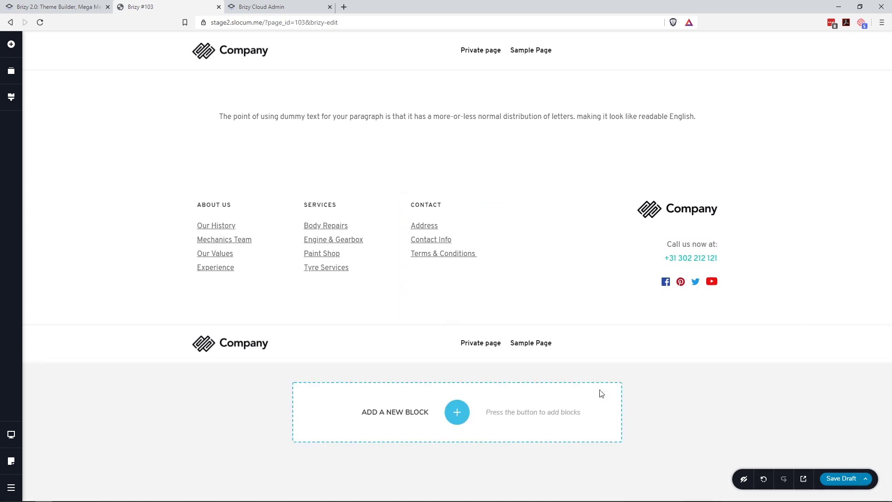
{"action": "left_click", "coordinate": [456, 412]}
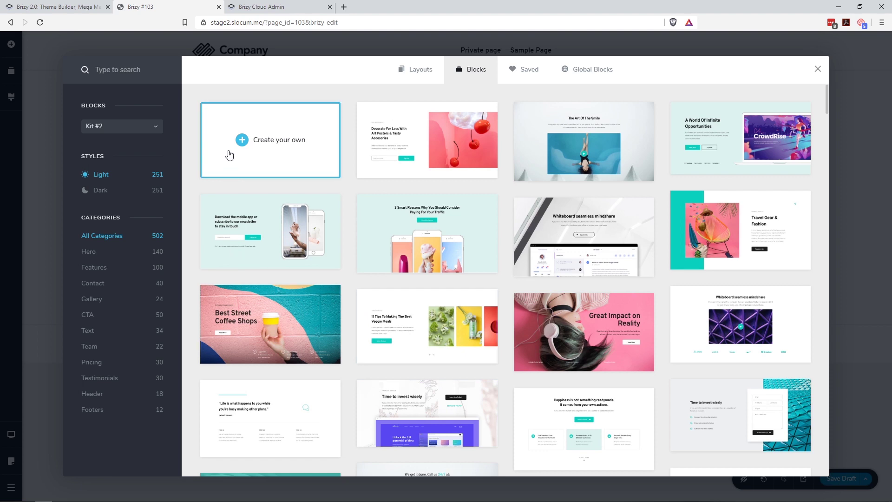
{"action": "left_click", "coordinate": [257, 131]}
Search 'lot' to drop a Lottie element into the new block and shrink the virus animation
{"action": "scroll", "coordinate": [334, 246], "scroll_direction": "down", "scroll_amount": 3}
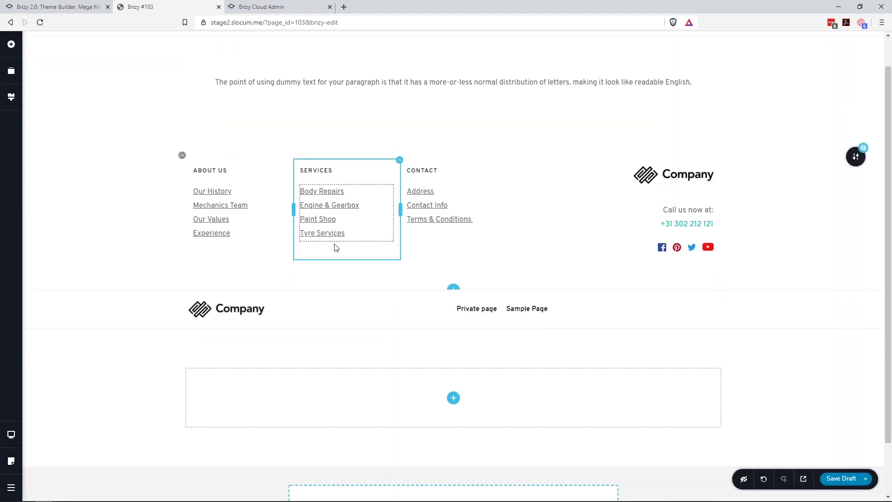
{"action": "left_click", "coordinate": [11, 44]}
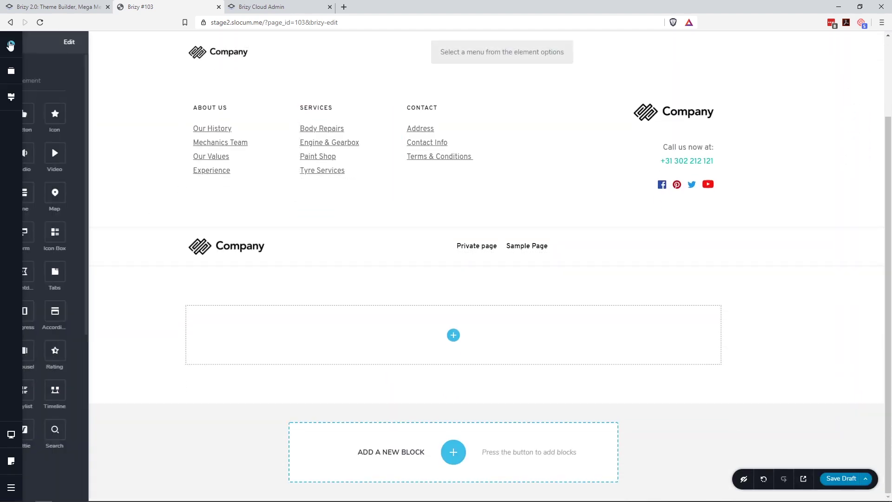
{"action": "type", "text": "lot"}
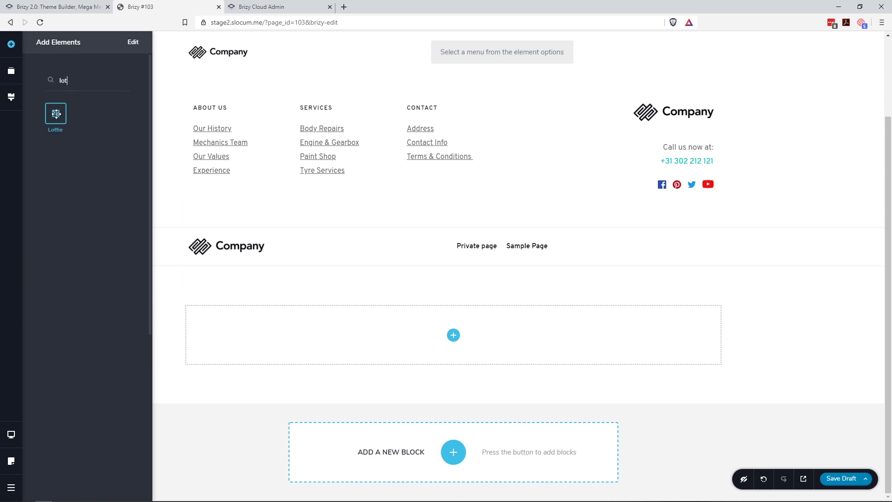
{"action": "left_click_drag", "start_coordinate": [56, 114], "coordinate": [455, 348]}
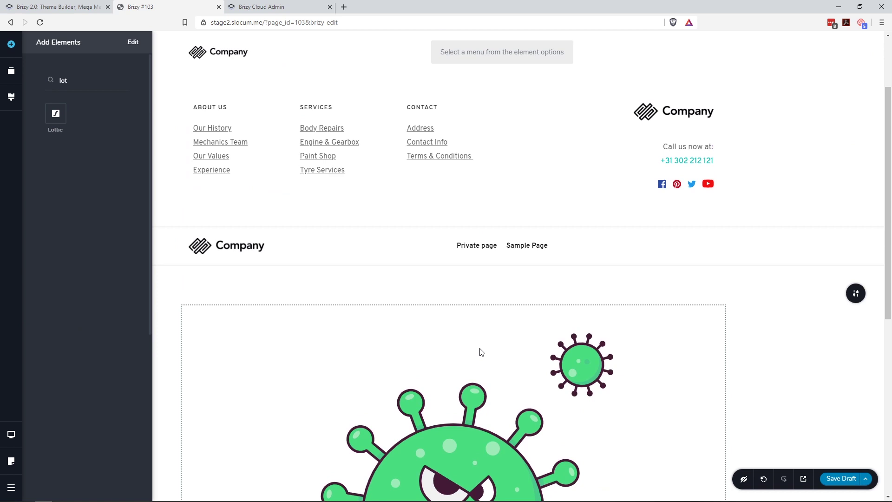
{"action": "scroll", "coordinate": [478, 352], "scroll_direction": "down", "scroll_amount": 4}
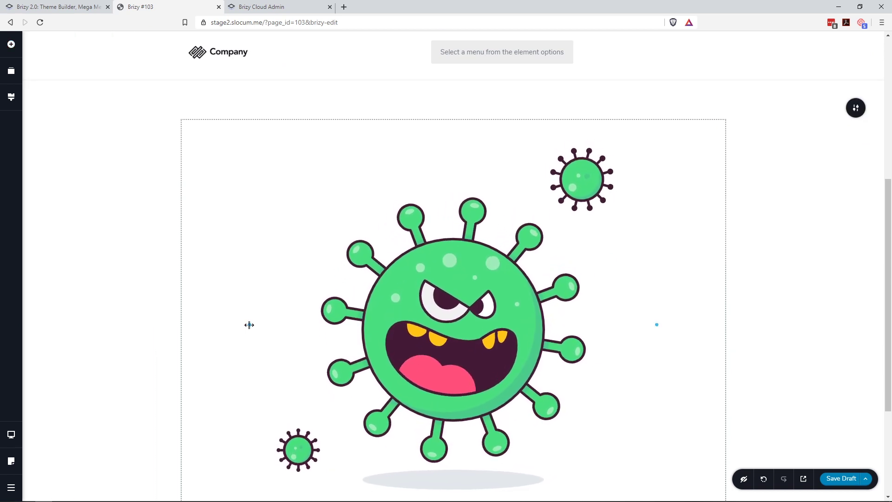
{"action": "left_click_drag", "start_coordinate": [249, 324], "coordinate": [361, 323]}
{"action": "left_click", "coordinate": [475, 153]}
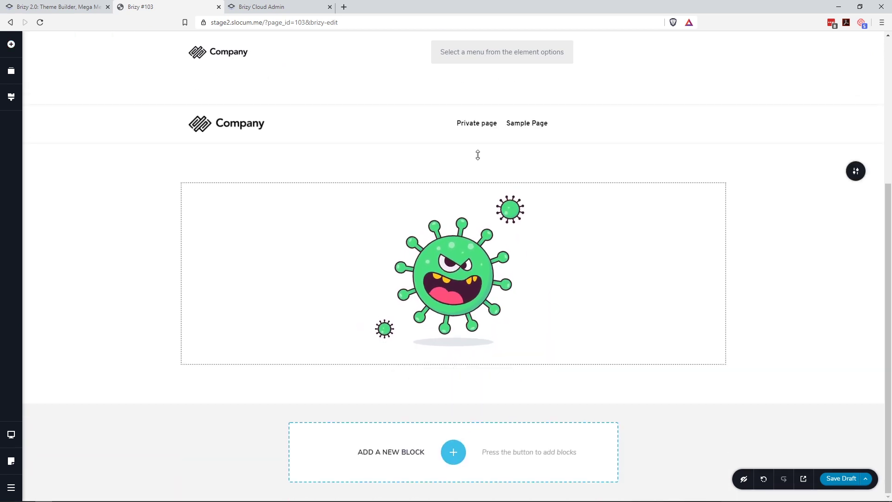
{"action": "left_click", "coordinate": [451, 250]}
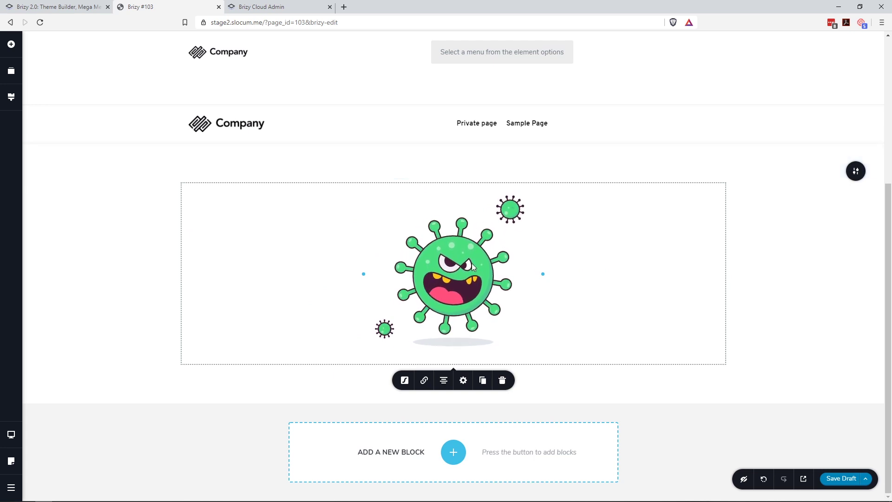
Paste the new .json URL over the virus animation's existing Lottie Link
{"action": "left_click", "coordinate": [404, 380]}
{"action": "mouse_move", "coordinate": [388, 258]}
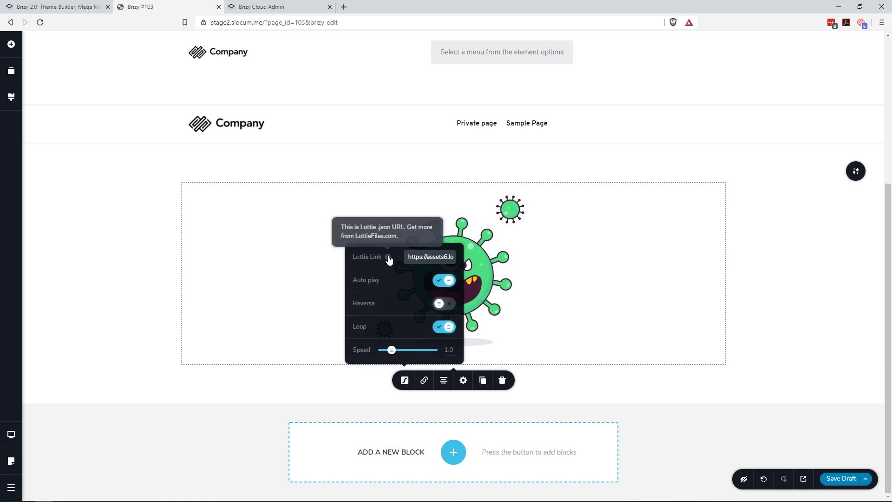
{"action": "left_click", "coordinate": [555, 260]}
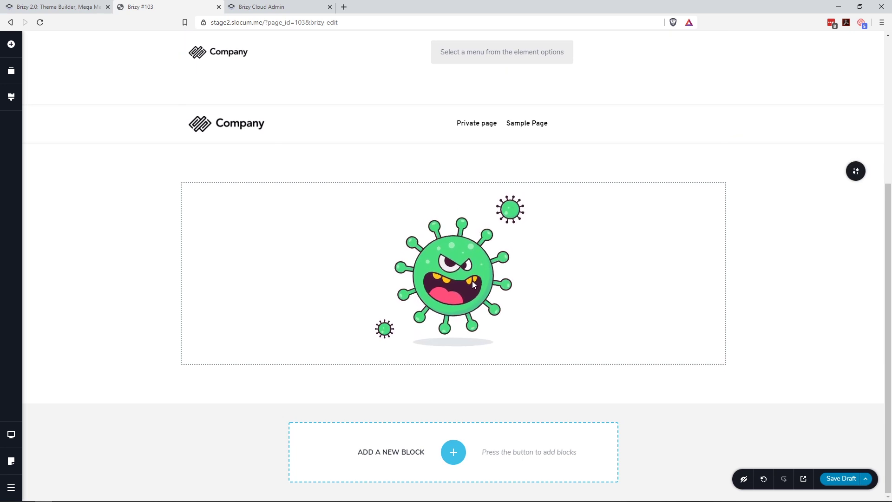
{"action": "left_click", "coordinate": [453, 285]}
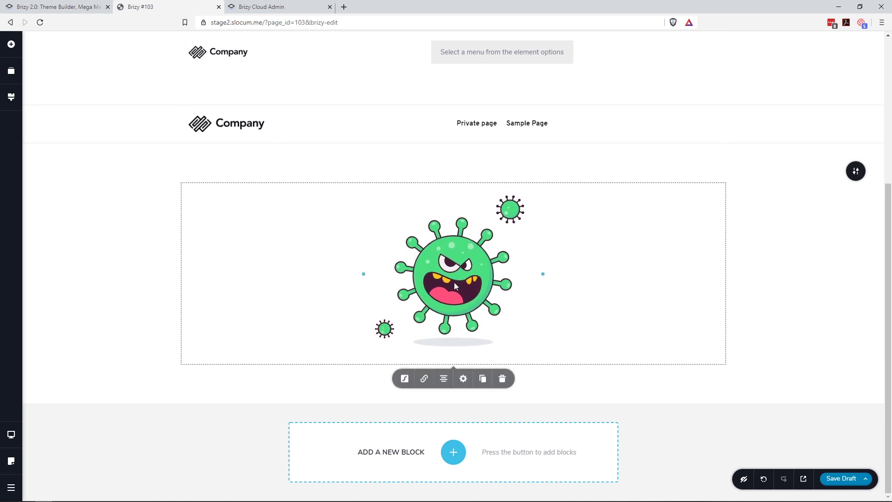
{"action": "left_click", "coordinate": [404, 380]}
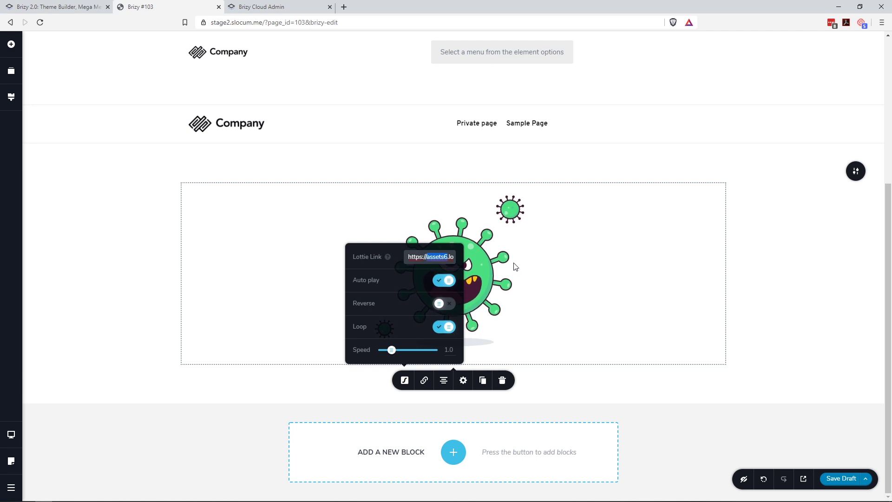
{"action": "triple_click", "coordinate": [443, 256]}
{"action": "key", "text": "ctrl+v"}
{"action": "left_click", "coordinate": [573, 252]}
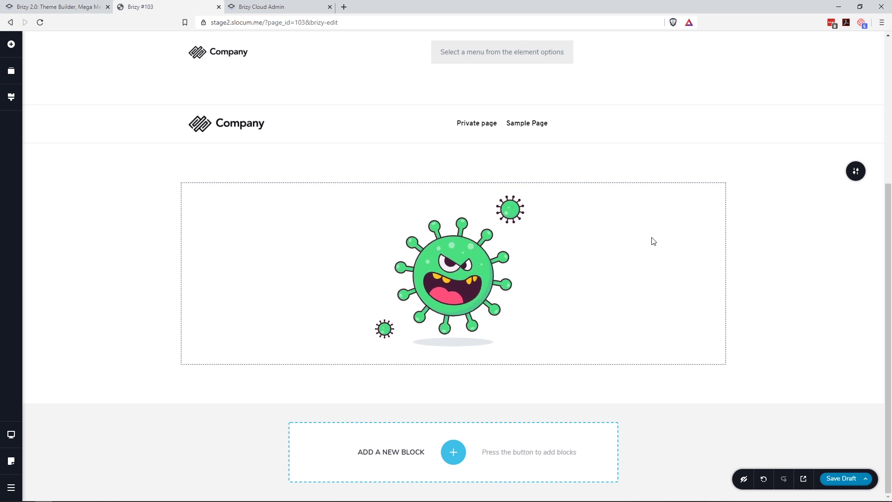
{"action": "scroll", "coordinate": [889, 218], "scroll_direction": "up", "scroll_amount": 5}
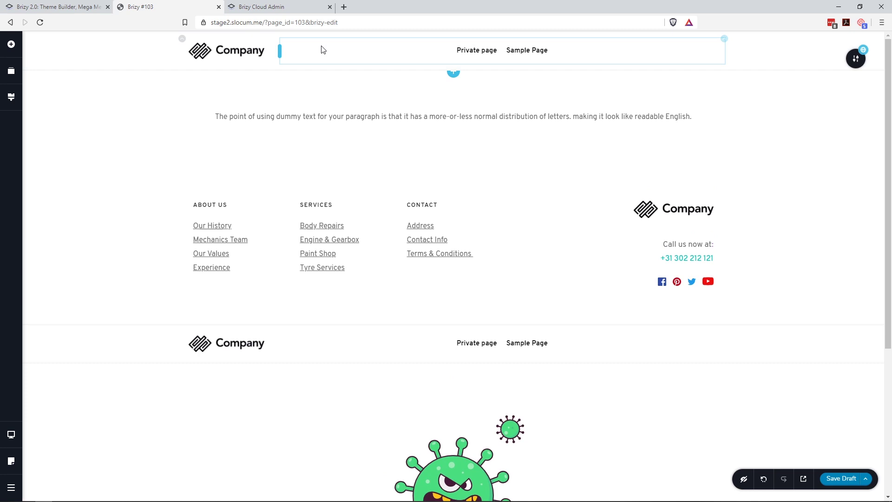
{"action": "scroll", "coordinate": [362, 195], "scroll_direction": "down", "scroll_amount": 1}
{"action": "scroll", "coordinate": [440, 176], "scroll_direction": "down", "scroll_amount": 3}
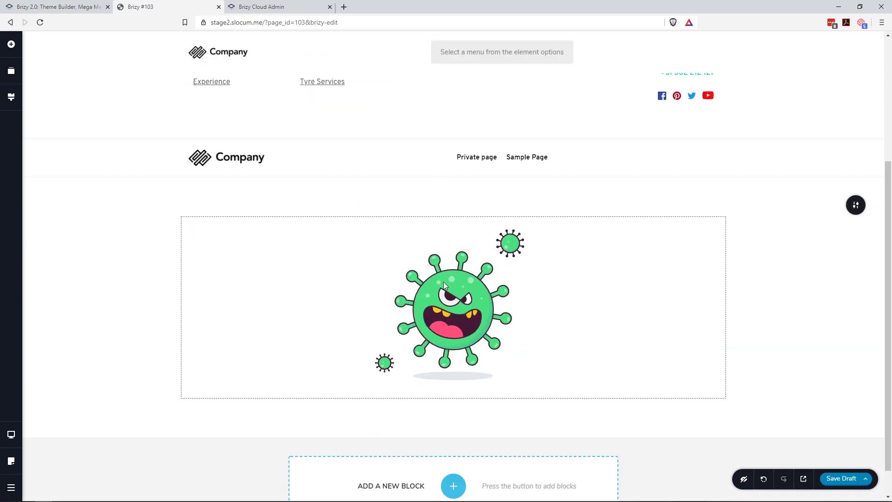
{"action": "scroll", "coordinate": [444, 277], "scroll_direction": "up", "scroll_amount": 4}
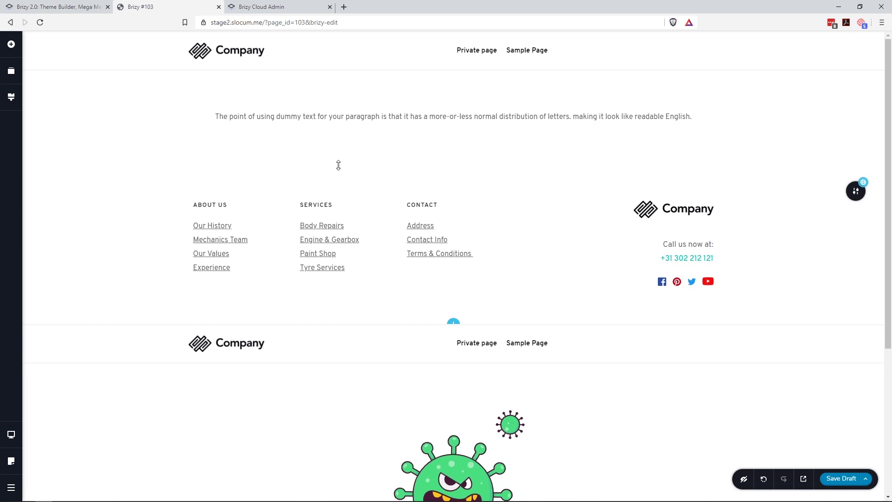
{"action": "left_click", "coordinate": [250, 8]}
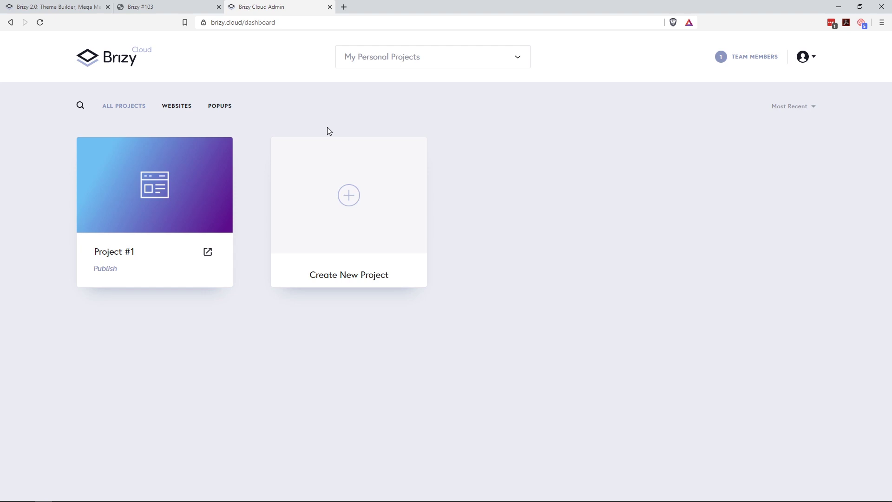
{"action": "left_click", "coordinate": [198, 10]}
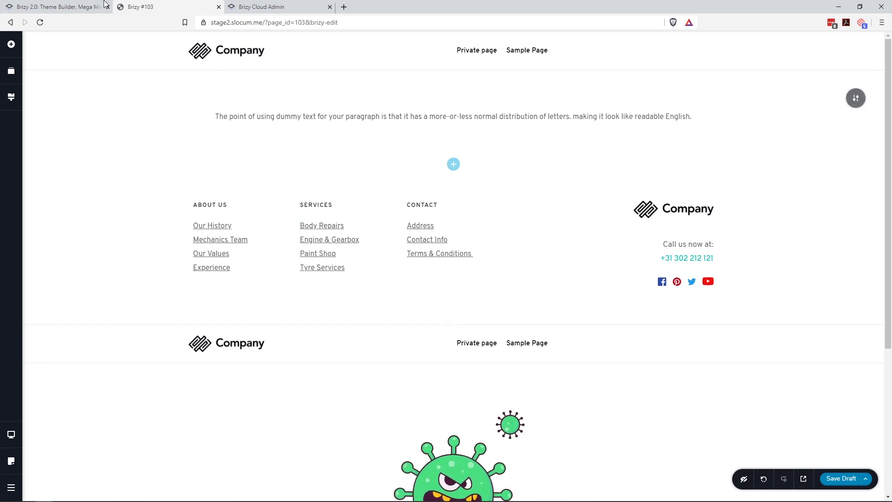
Switch to the Brizy 2.0 Theme Builder article and scroll up to Global Block Conditions
{"action": "left_click", "coordinate": [60, 7]}
{"action": "scroll", "coordinate": [246, 153], "scroll_direction": "up", "scroll_amount": 20}
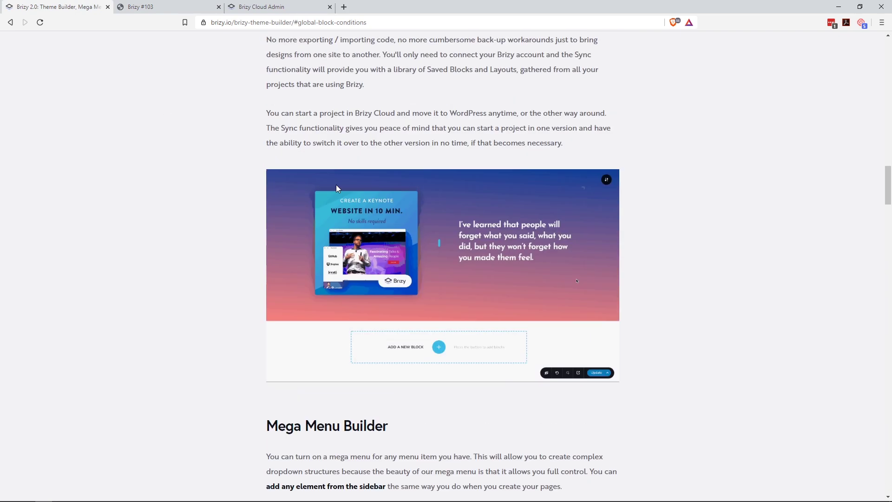
{"action": "scroll", "coordinate": [350, 190], "scroll_direction": "up", "scroll_amount": 8}
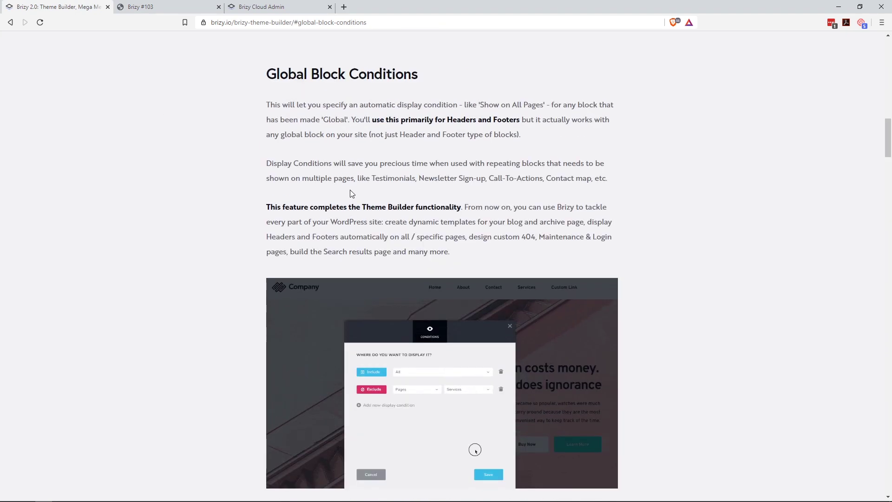
{"action": "scroll", "coordinate": [343, 186], "scroll_direction": "up", "scroll_amount": 3}
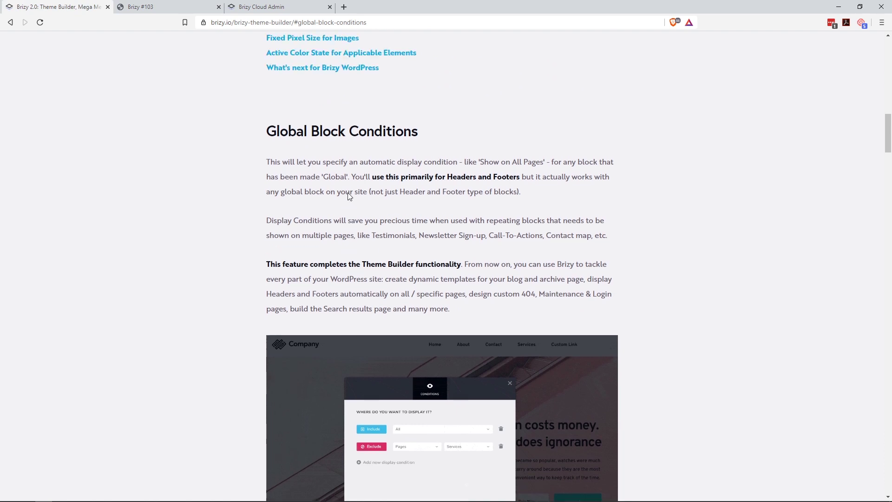